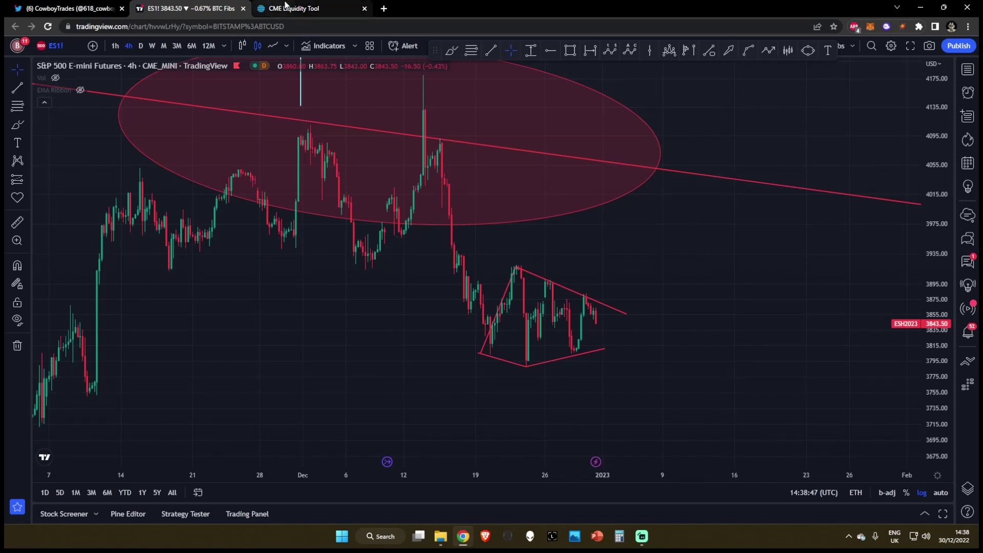
Circle the three descending highs along the triangle's upper trendline with the Brush.
{"action": "left_click_drag", "start_coordinate": [727, 314], "coordinate": [692, 298]}
{"action": "left_click", "coordinate": [451, 50]}
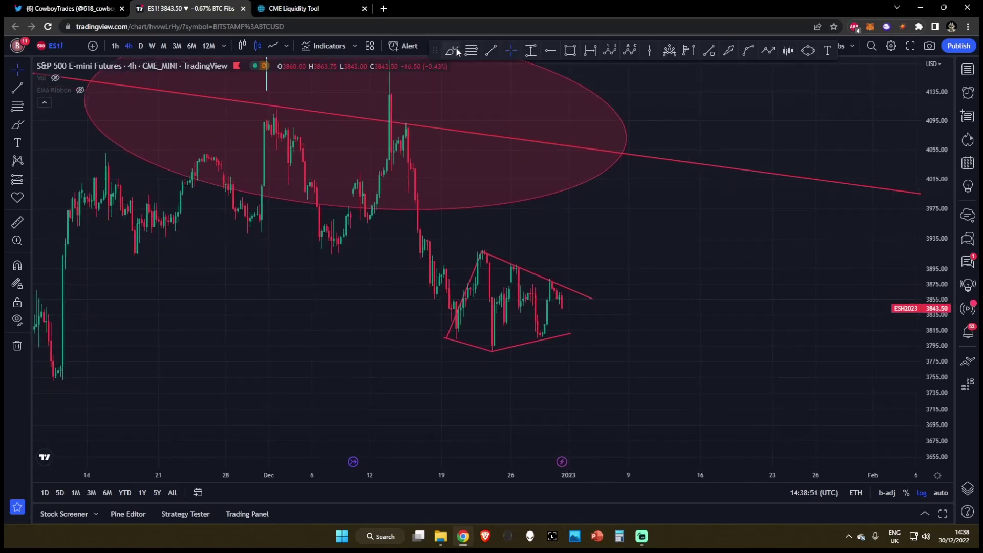
{"action": "left_click_drag", "start_coordinate": [485, 253], "coordinate": [553, 276]}
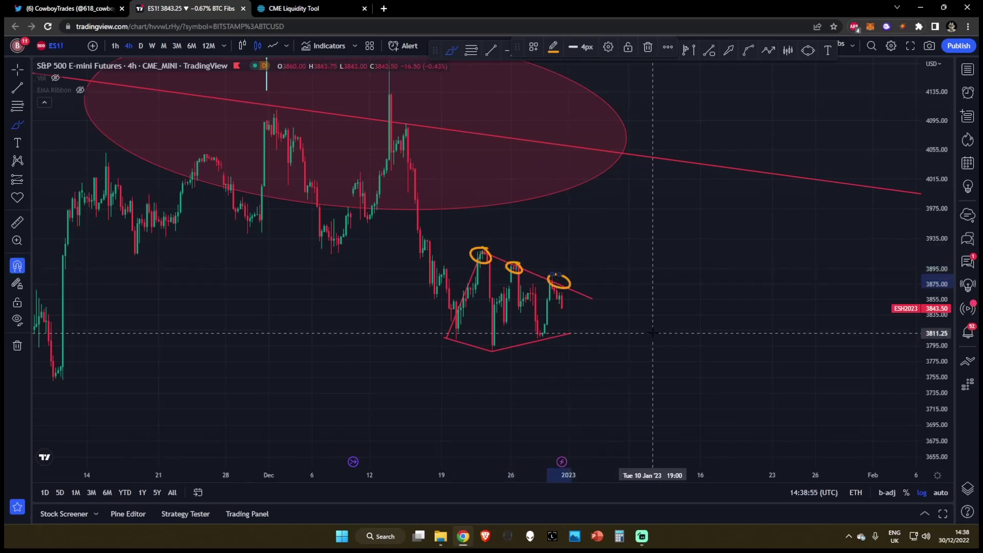
{"action": "scroll", "coordinate": [658, 366], "scroll_direction": "down", "scroll_amount": 2}
{"action": "mouse_move", "coordinate": [644, 257]}
{"action": "left_mouse_down"}
{"action": "mouse_move", "coordinate": [646, 287]}
{"action": "mouse_move", "coordinate": [619, 263]}
{"action": "left_mouse_up"}
Check the CME Liquidity Tool's book depth chart against the triangle on the 4-hour S&P 500 E-mini chart.
{"action": "left_click", "coordinate": [289, 6]}
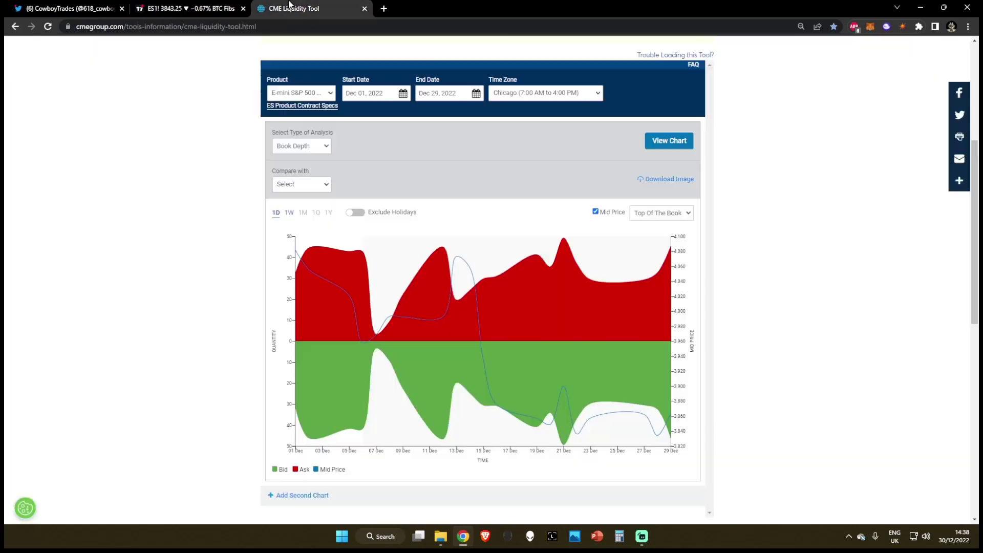
{"action": "left_click", "coordinate": [237, 9]}
{"action": "mouse_move", "coordinate": [593, 307]}
{"action": "left_mouse_down"}
{"action": "mouse_move", "coordinate": [596, 319]}
{"action": "mouse_move", "coordinate": [646, 208]}
{"action": "left_mouse_up"}
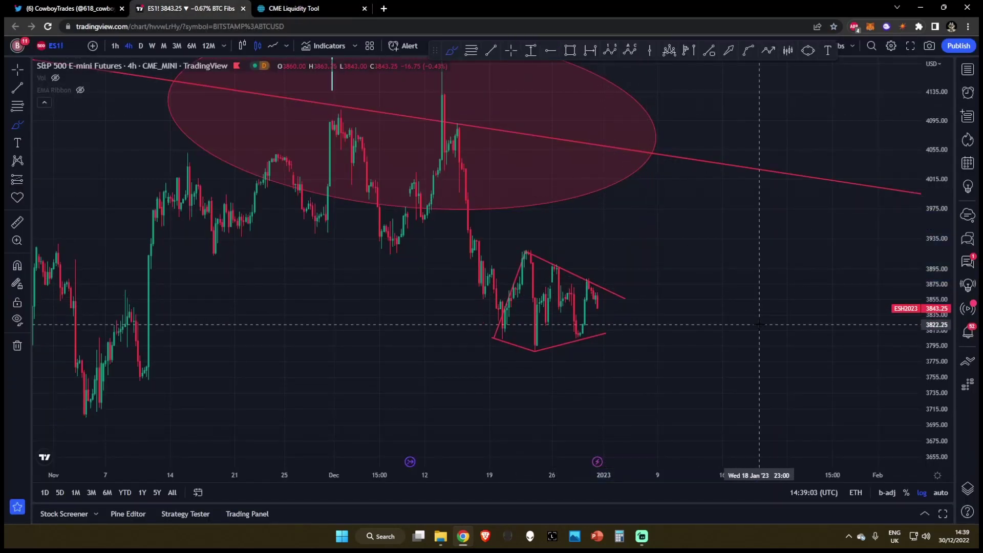
{"action": "scroll", "coordinate": [759, 323], "scroll_direction": "up", "scroll_amount": 1}
{"action": "left_click_drag", "start_coordinate": [578, 161], "coordinate": [664, 285]}
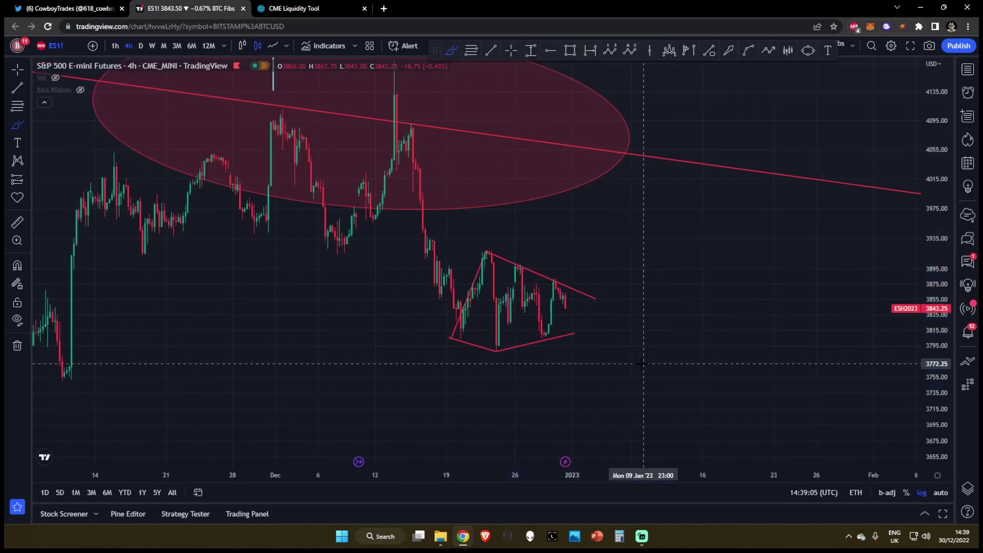
Brush an extension of the triangle's lower trendline and a projected breakdown path to about 3693, and delete the path.
{"action": "left_click_drag", "start_coordinate": [572, 333], "coordinate": [619, 321]}
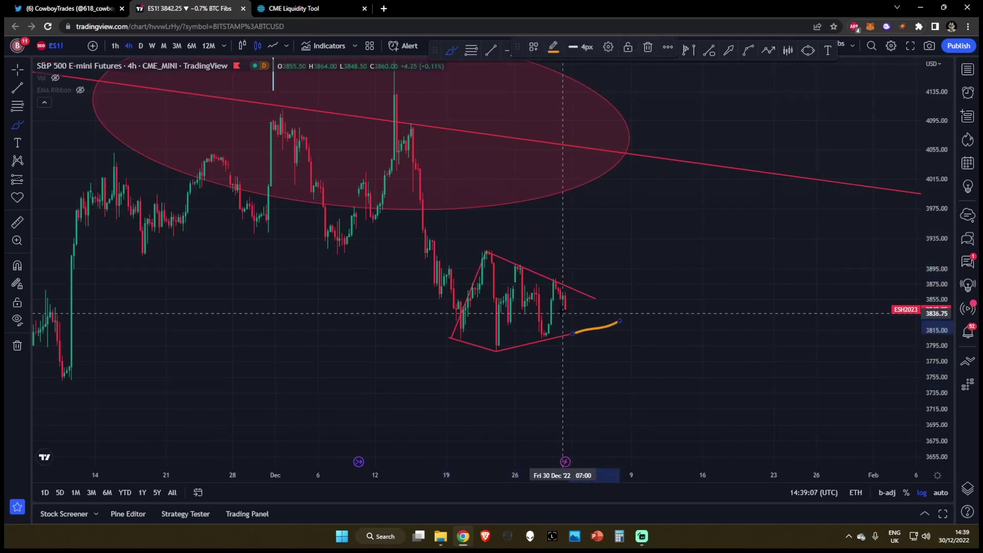
{"action": "mouse_move", "coordinate": [563, 305]}
{"action": "left_mouse_down"}
{"action": "mouse_move", "coordinate": [574, 330]}
{"action": "mouse_move", "coordinate": [597, 340]}
{"action": "mouse_move", "coordinate": [643, 425]}
{"action": "left_mouse_up"}
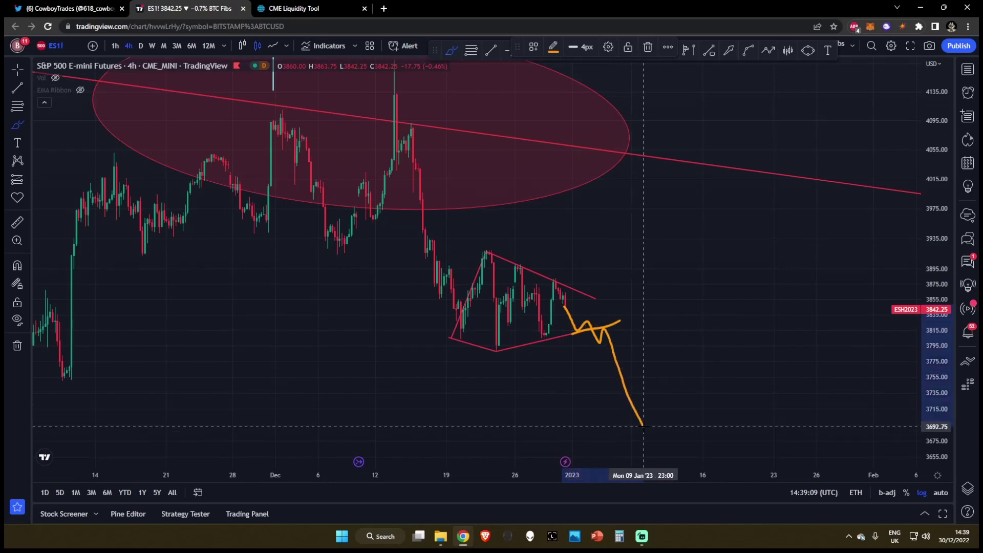
{"action": "key", "text": "Delete"}
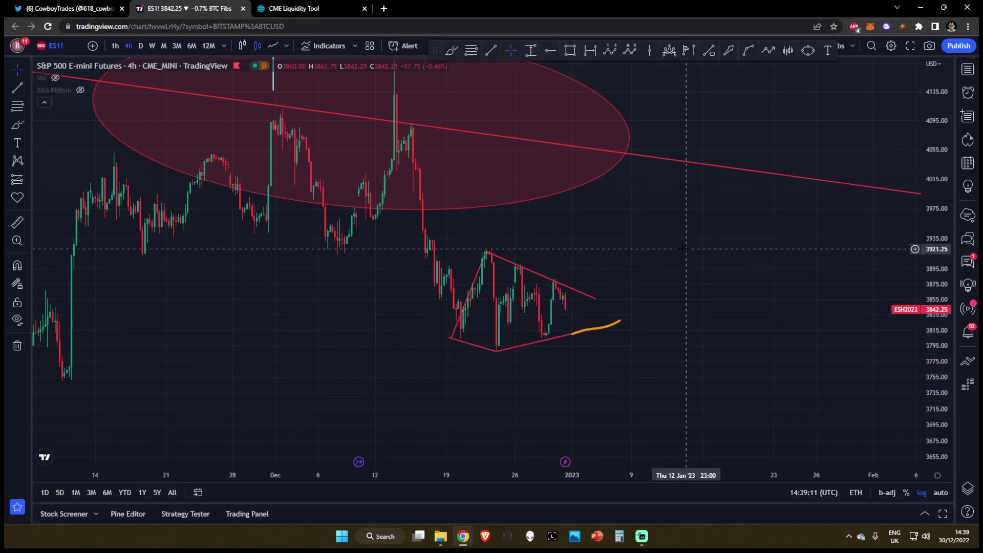
Check the CME book depth chart again and delete the brushed extension of the triangle's lower trendline.
{"action": "left_click", "coordinate": [305, 8]}
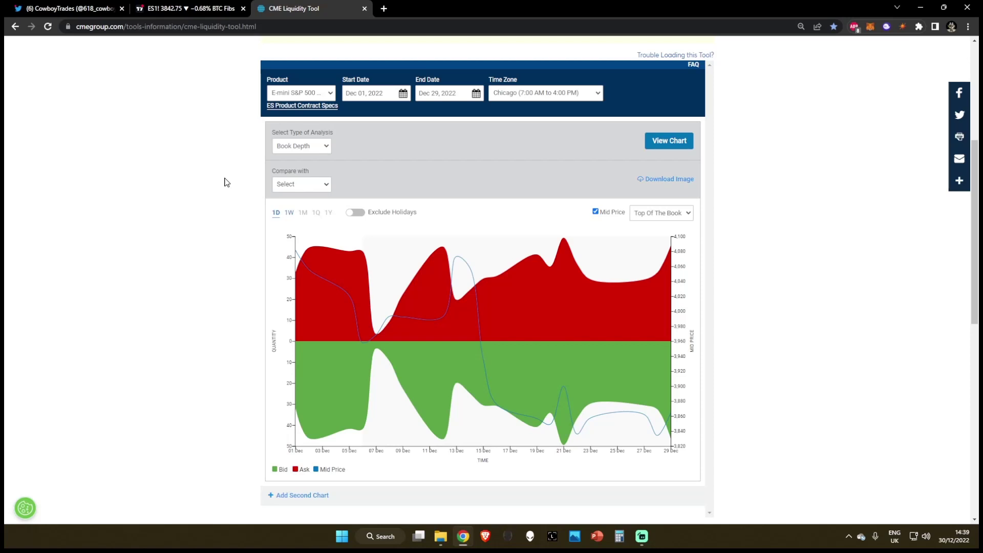
{"action": "left_click", "coordinate": [215, 6]}
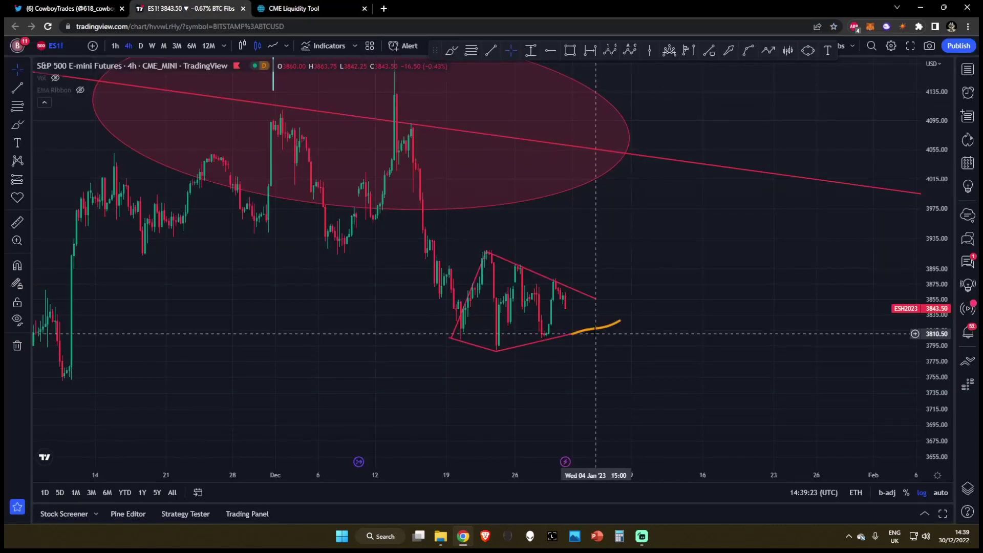
{"action": "left_click", "coordinate": [595, 328]}
{"action": "key", "text": "Delete"}
Compare the book depth chart with the S&P 500 futures on the daily timeframe, and return to the 4-hour view.
{"action": "left_click", "coordinate": [330, 6]}
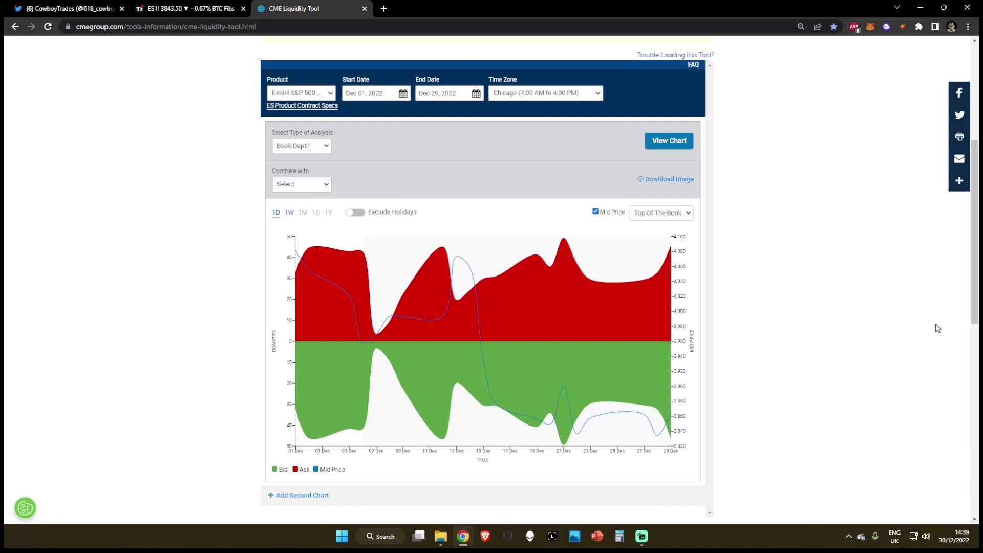
{"action": "left_click", "coordinate": [177, 8]}
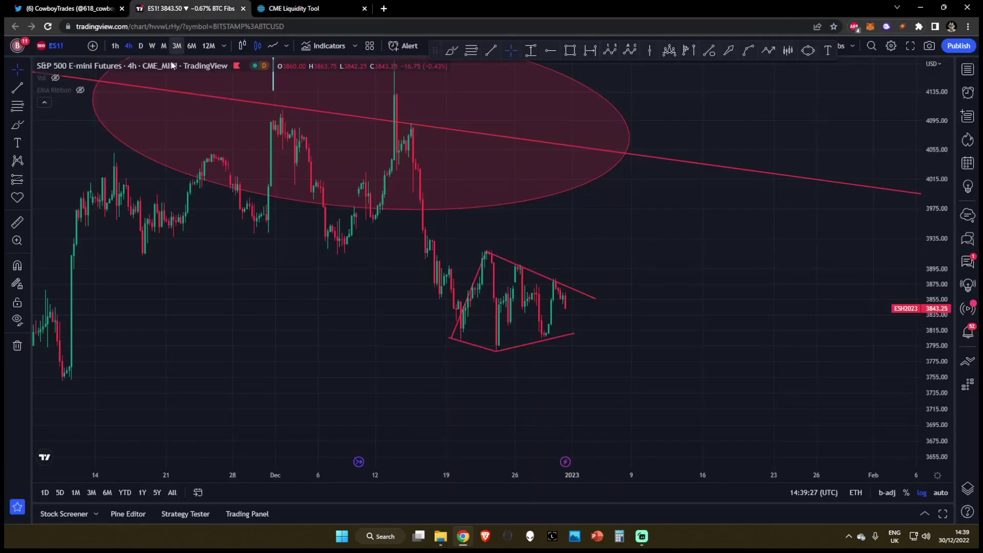
{"action": "left_click", "coordinate": [140, 46]}
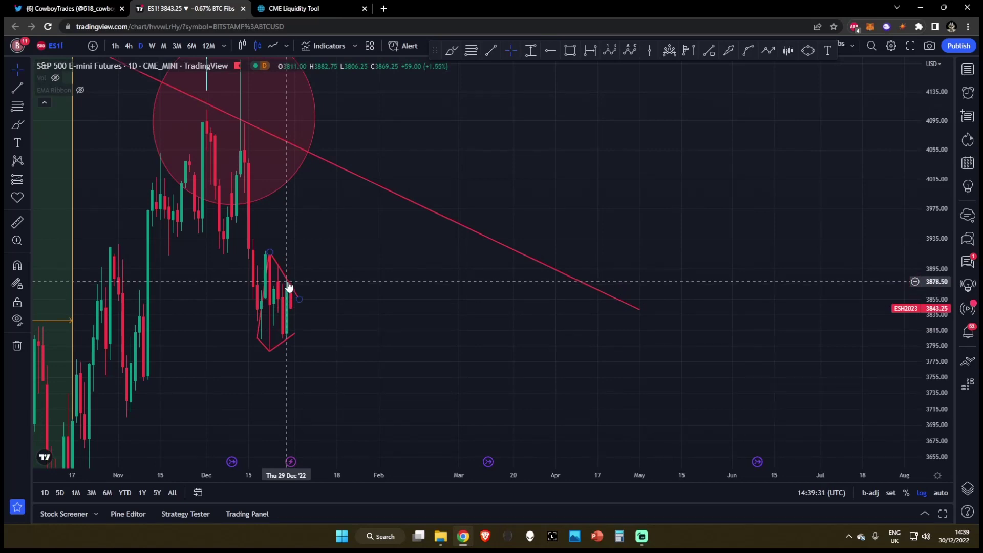
{"action": "key", "text": "ctrl+z"}
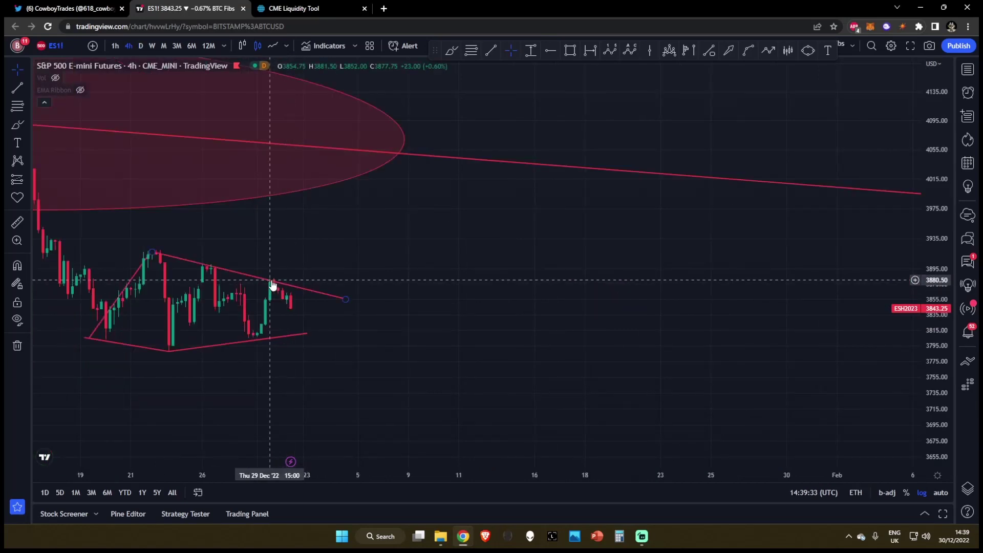
Inspect the top-of-book liquidity in the CME Liquidity Tool for the last days of December and for Dec 21, 2022.
{"action": "left_click", "coordinate": [313, 7]}
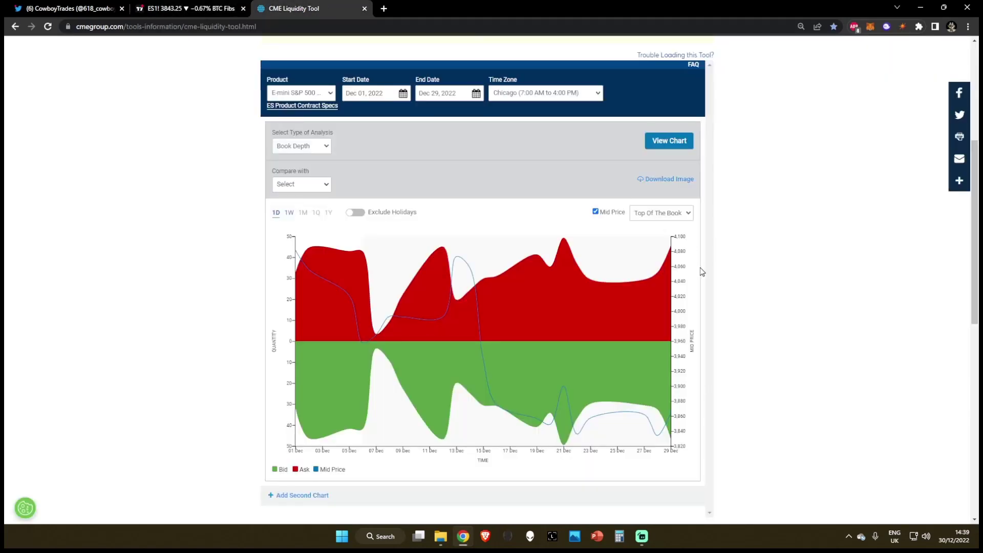
{"action": "mouse_move", "coordinate": [668, 247]}
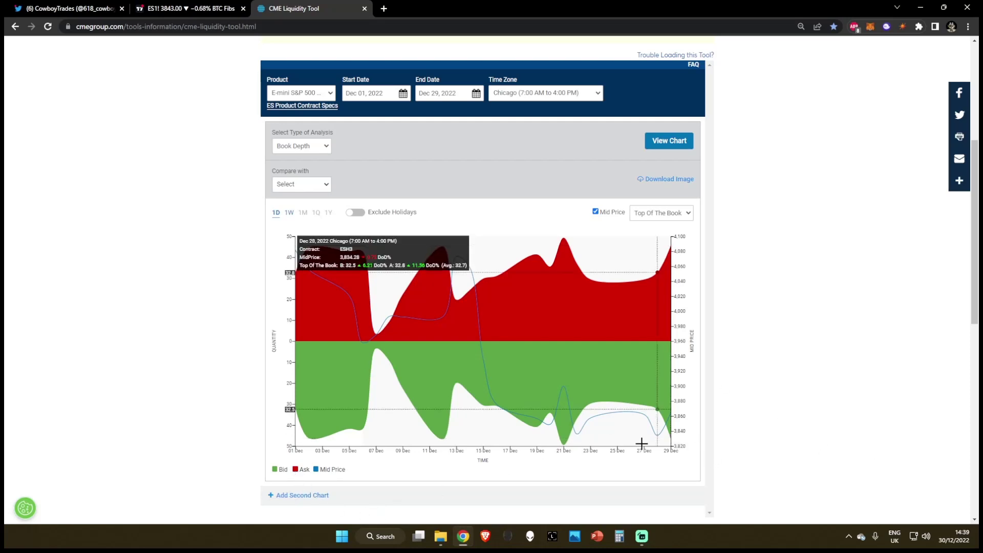
{"action": "mouse_move", "coordinate": [564, 444]}
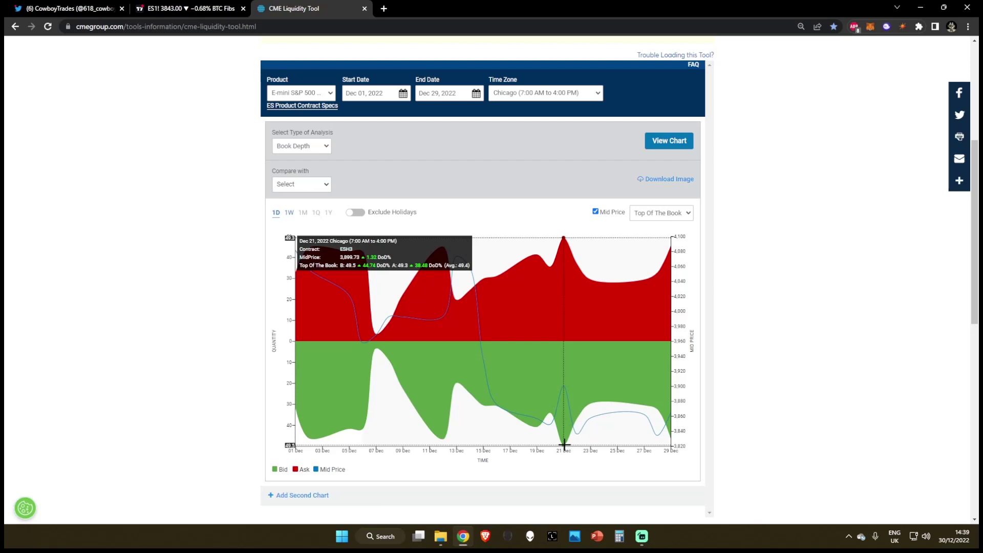
Set the liquidity chart's start date to Dec 01, 2021 and refresh the chart.
{"action": "left_click", "coordinate": [374, 96]}
{"action": "left_click", "coordinate": [353, 115]}
{"action": "left_click", "coordinate": [352, 117]}
{"action": "left_click", "coordinate": [352, 117]}
{"action": "left_click", "coordinate": [353, 117]}
{"action": "left_click", "coordinate": [353, 116]}
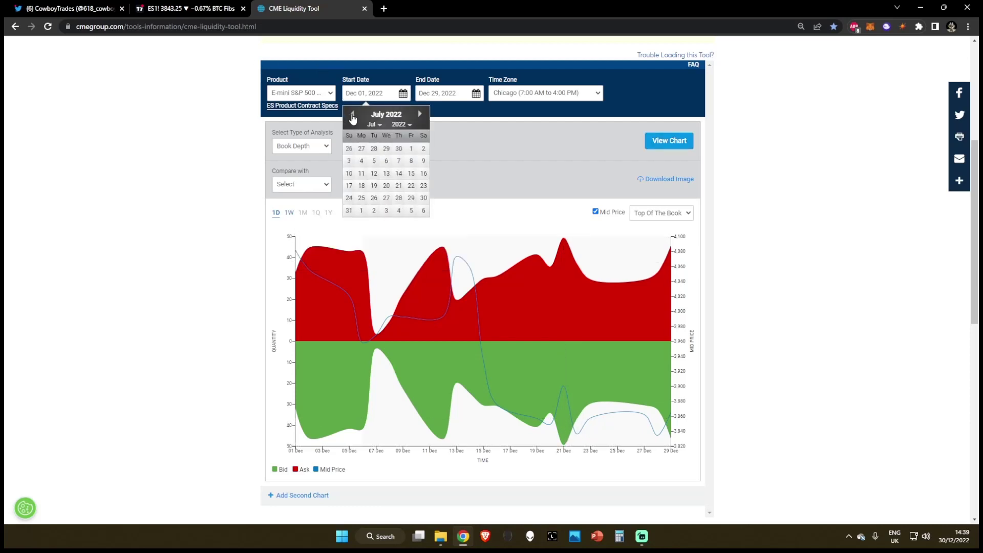
{"action": "left_click", "coordinate": [352, 114]}
{"action": "left_click", "coordinate": [352, 114]}
{"action": "left_click", "coordinate": [352, 113]}
{"action": "left_click", "coordinate": [352, 114]}
{"action": "left_click", "coordinate": [352, 113]}
{"action": "left_click", "coordinate": [352, 114]}
{"action": "left_click", "coordinate": [352, 114]}
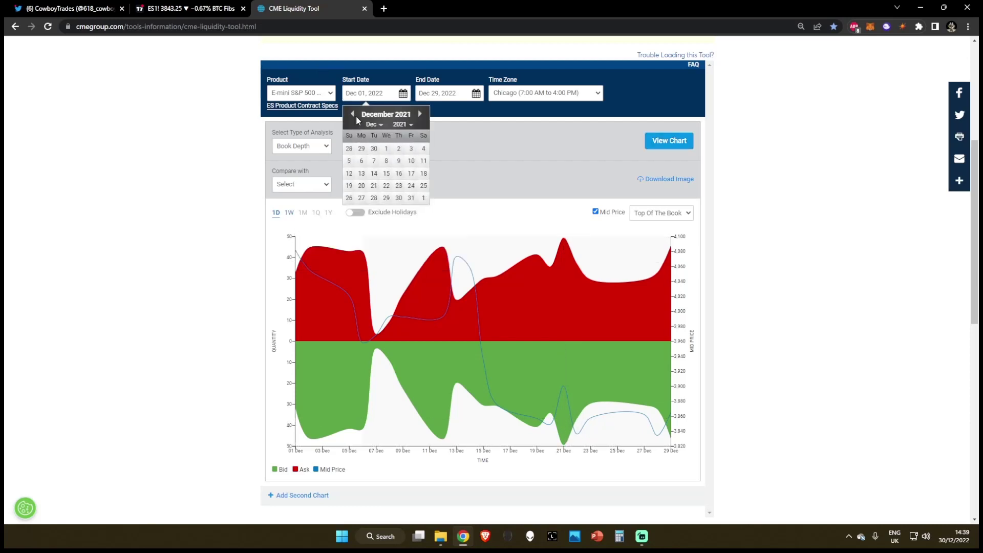
{"action": "left_click", "coordinate": [387, 149]}
{"action": "left_click", "coordinate": [679, 147]}
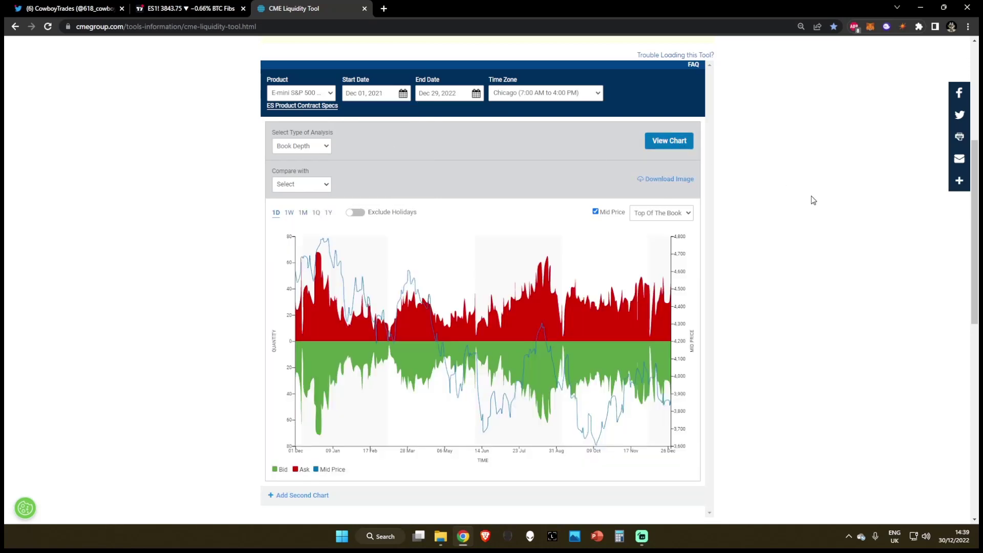
Inspect the year-long book depth chart at its latest dates and at the early January price peak.
{"action": "mouse_move", "coordinate": [668, 288]}
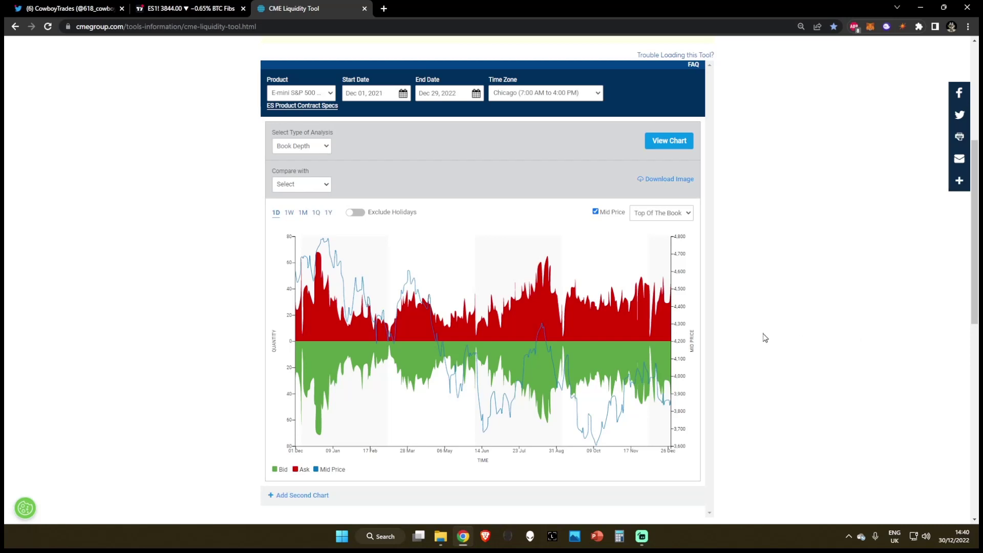
{"action": "mouse_move", "coordinate": [328, 240]}
{"action": "left_click", "coordinate": [597, 213]}
{"action": "left_click", "coordinate": [597, 214]}
{"action": "mouse_move", "coordinate": [326, 238]}
Set the liquidity chart's start date back to Dec 01, 2022 and refresh the chart.
{"action": "left_click", "coordinate": [403, 93]}
{"action": "double_click", "coordinate": [420, 114]}
{"action": "double_click", "coordinate": [419, 114]}
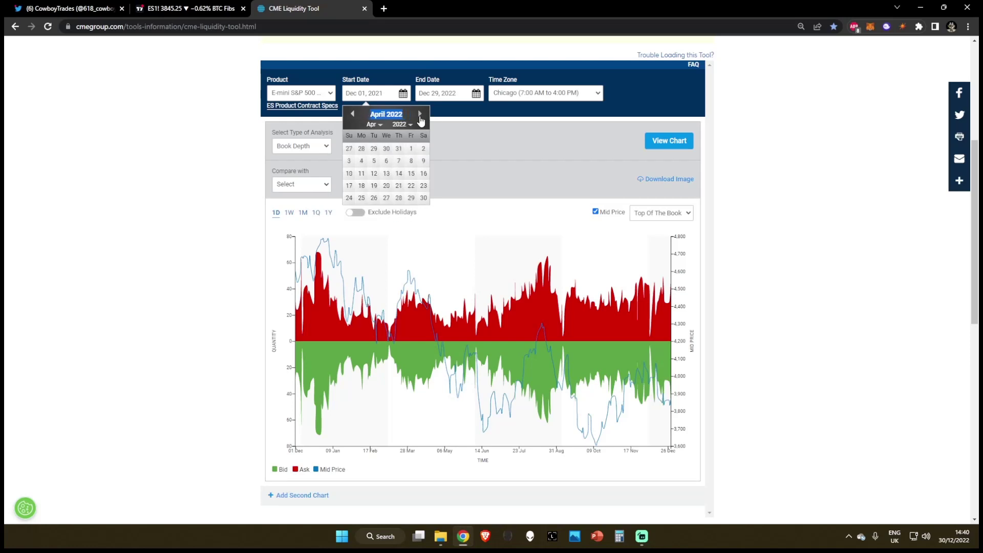
{"action": "double_click", "coordinate": [420, 114]}
{"action": "left_click", "coordinate": [420, 114]}
{"action": "left_click", "coordinate": [420, 114]}
{"action": "double_click", "coordinate": [419, 114]}
{"action": "left_click", "coordinate": [419, 115]}
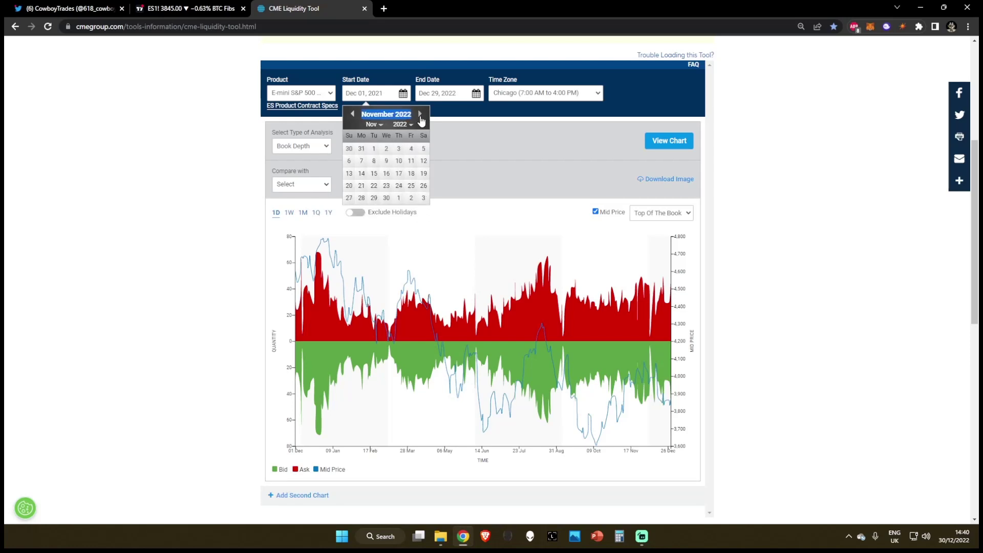
{"action": "left_click", "coordinate": [402, 149]}
{"action": "left_click", "coordinate": [661, 147]}
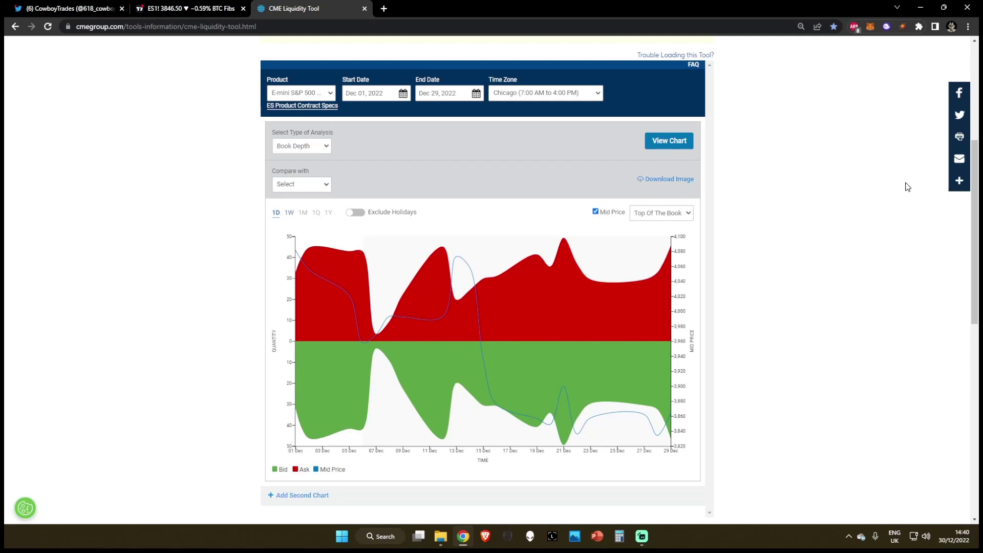
View the S&P 500 futures chart on the weekly timeframe, with the price scale compressed around the descending trendline.
{"action": "left_click", "coordinate": [189, 9]}
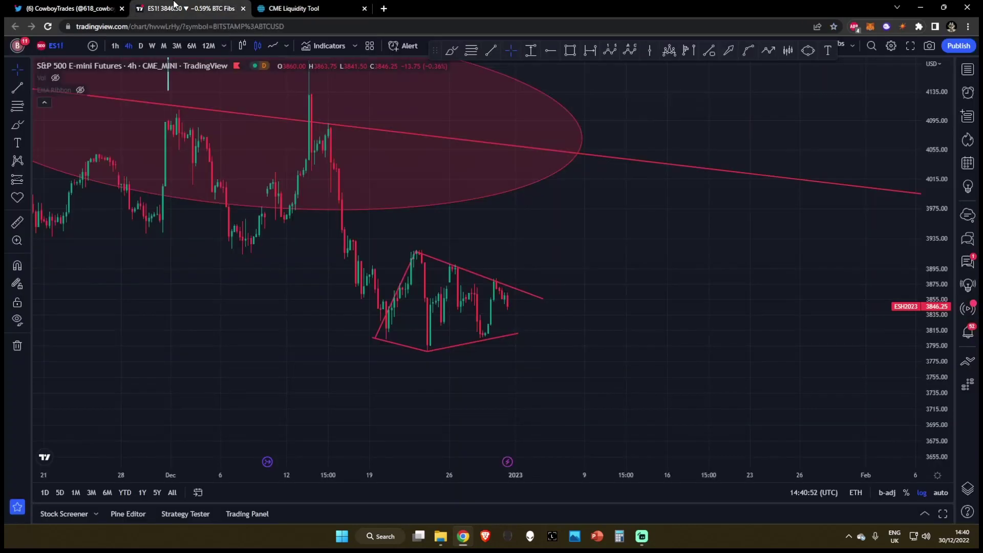
{"action": "left_click", "coordinate": [152, 45]}
{"action": "left_click_drag", "start_coordinate": [934, 274], "coordinate": [939, 451]}
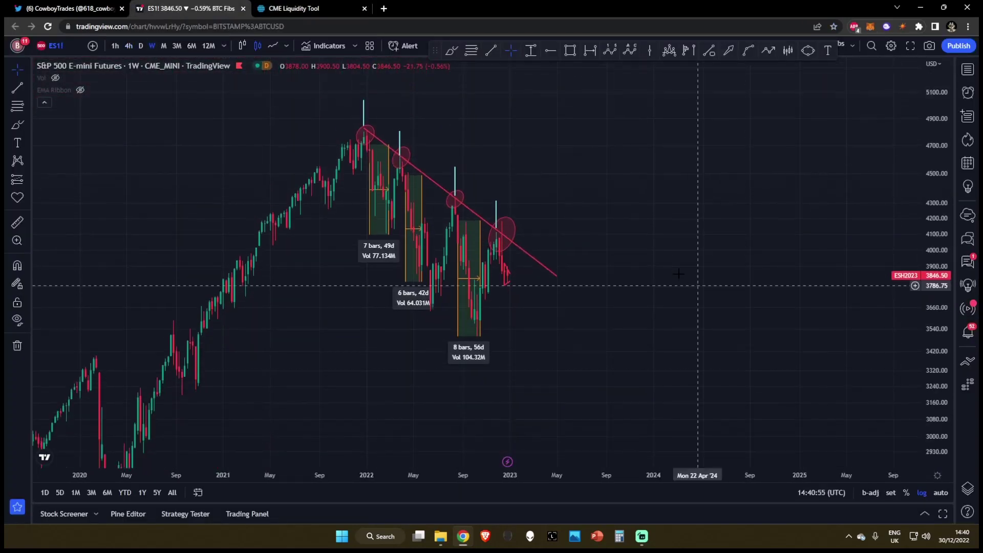
{"action": "left_click_drag", "start_coordinate": [553, 290], "coordinate": [706, 336]}
{"action": "scroll", "coordinate": [706, 336], "scroll_direction": "up", "scroll_amount": 5}
{"action": "left_click_drag", "start_coordinate": [599, 184], "coordinate": [702, 204]}
{"action": "scroll", "coordinate": [702, 204], "scroll_direction": "up", "scroll_amount": 2}
Reload the CME book depth chart with a start date of Dec 01, 2021.
{"action": "left_click", "coordinate": [307, 9]}
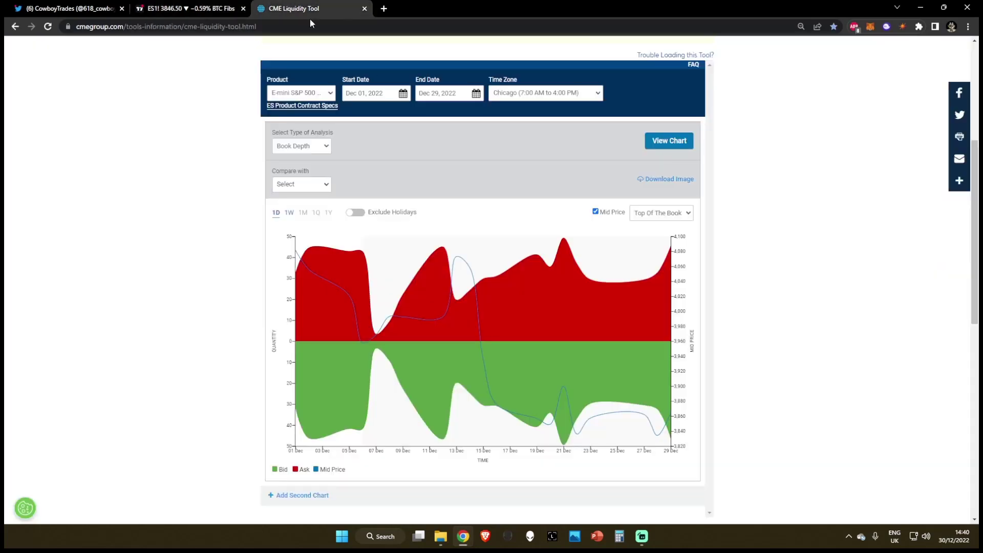
{"action": "left_click", "coordinate": [353, 94]}
{"action": "left_click", "coordinate": [353, 114]}
{"action": "left_click", "coordinate": [353, 114]}
{"action": "left_click", "coordinate": [353, 114]}
{"action": "left_click", "coordinate": [353, 114]}
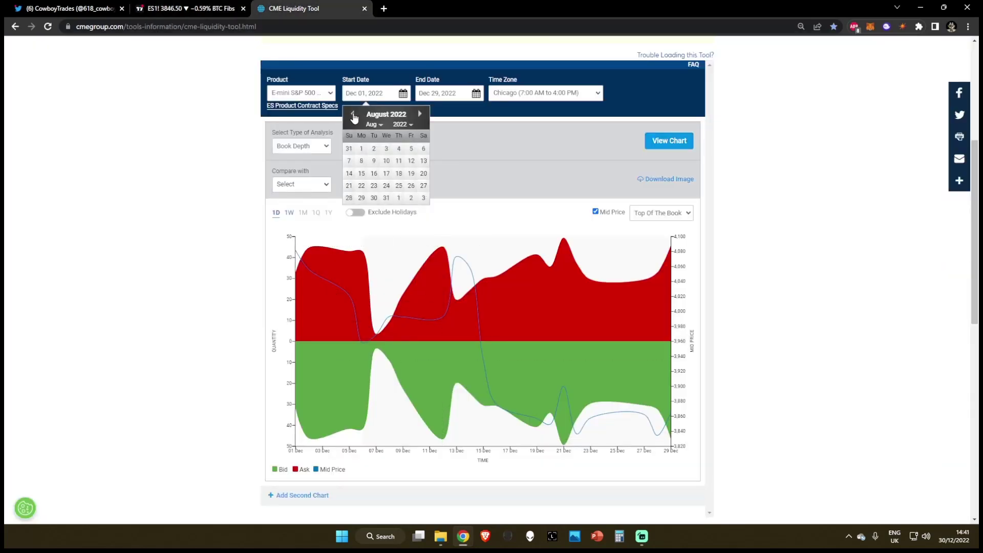
{"action": "left_click", "coordinate": [353, 115]}
{"action": "left_click", "coordinate": [353, 114]}
{"action": "left_click", "coordinate": [352, 114]}
{"action": "left_click", "coordinate": [352, 114]}
{"action": "left_click", "coordinate": [386, 148]}
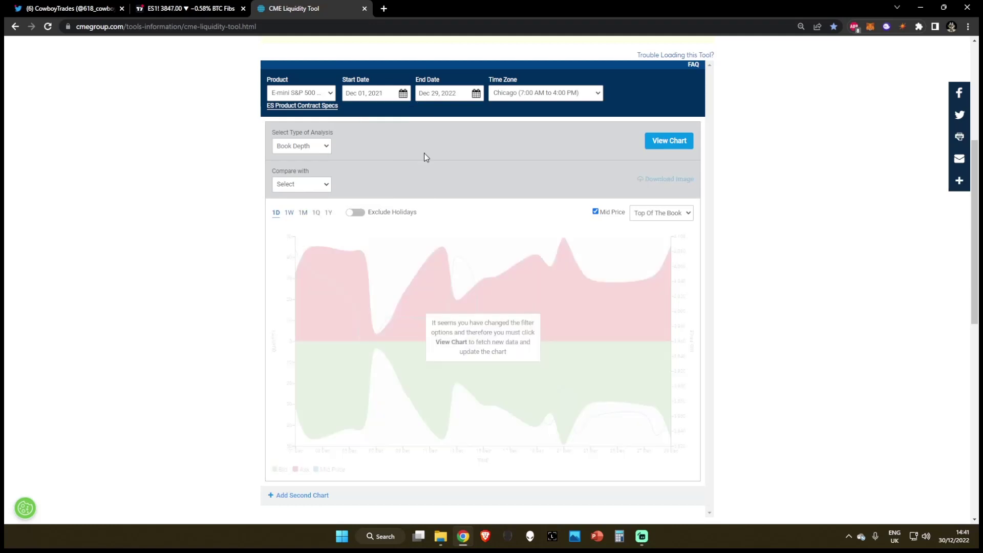
{"action": "left_click", "coordinate": [676, 147]}
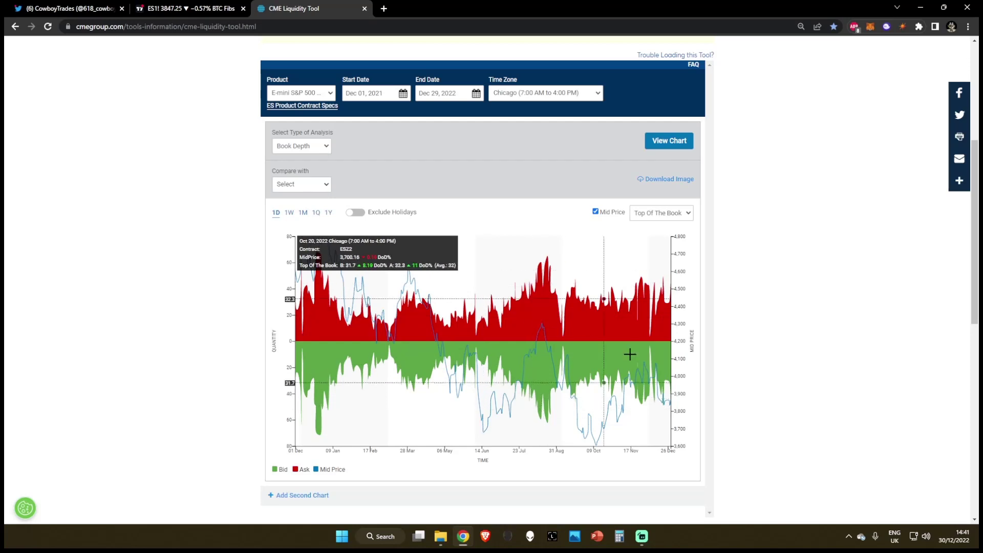
Examine the circled highs and the declines following them along the descending trendline on the weekly S&P 500 futures chart.
{"action": "left_click", "coordinate": [172, 6]}
{"action": "left_click_drag", "start_coordinate": [486, 148], "coordinate": [728, 167]}
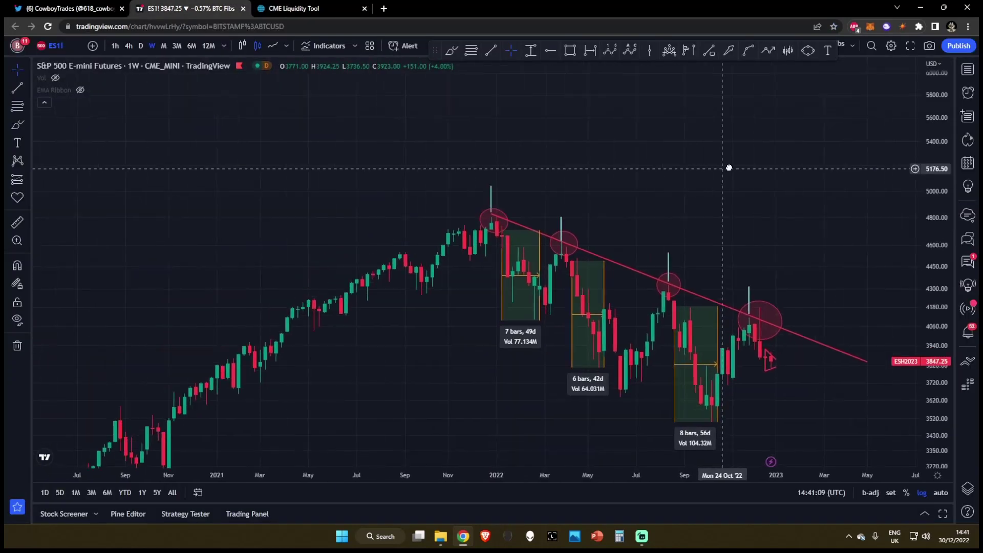
{"action": "scroll", "coordinate": [724, 170], "scroll_direction": "up", "scroll_amount": 4}
{"action": "left_click_drag", "start_coordinate": [686, 203], "coordinate": [632, 179]}
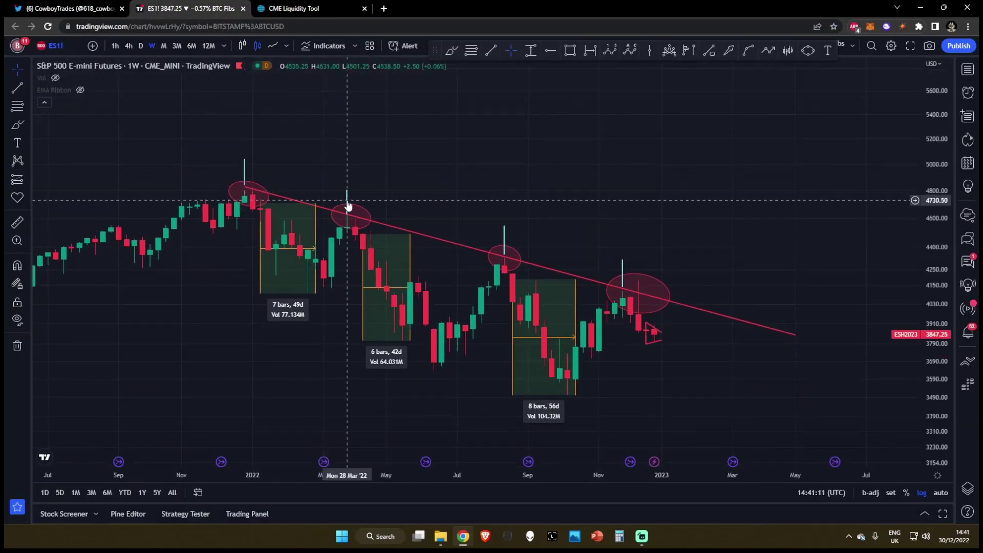
{"action": "left_click_drag", "start_coordinate": [575, 131], "coordinate": [525, 121]}
{"action": "left_click_drag", "start_coordinate": [655, 146], "coordinate": [630, 136]}
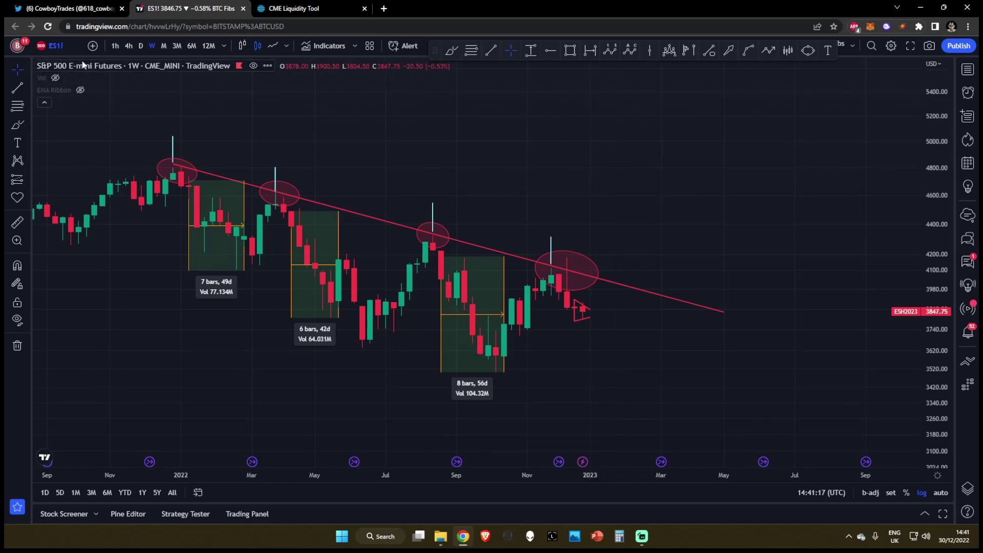
Switch the S&P 500 futures chart to the daily timeframe and frame the whole 2022 descending trendline.
{"action": "left_click", "coordinate": [141, 46]}
{"action": "scroll", "coordinate": [636, 228], "scroll_direction": "down", "scroll_amount": 5}
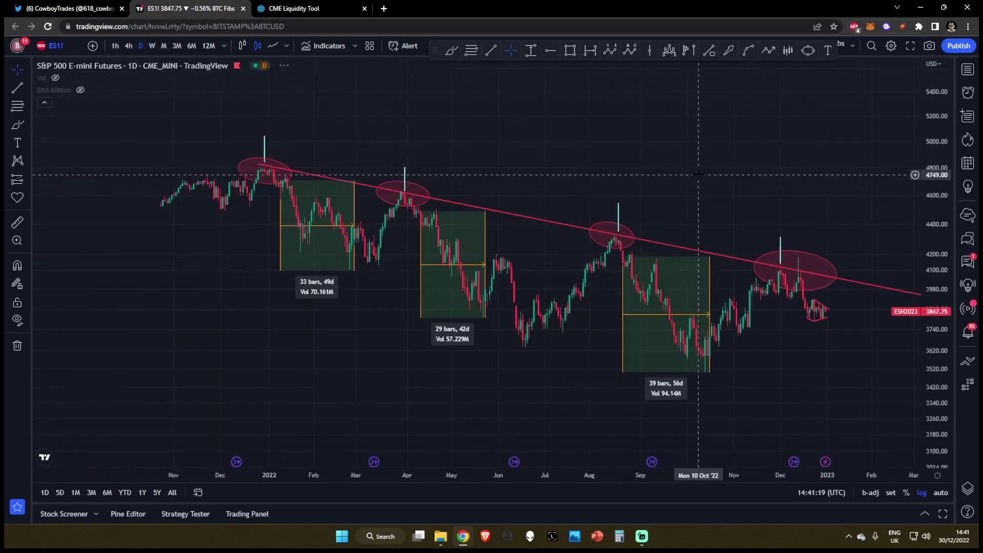
{"action": "left_click_drag", "start_coordinate": [687, 173], "coordinate": [665, 179]}
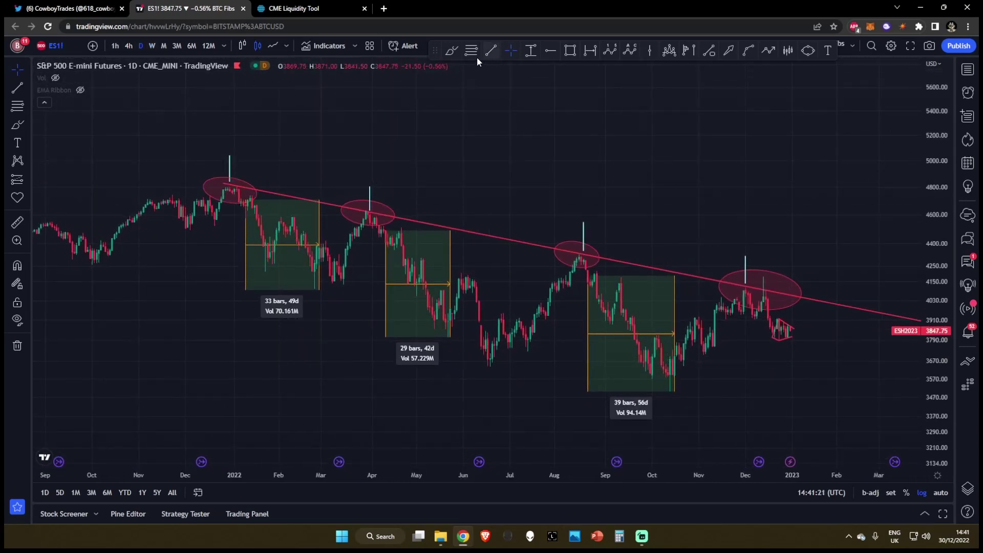
Trace the drop, retest and further decline after each of the first three circled highs with the Brush on the daily futures chart.
{"action": "left_click", "coordinate": [292, 8]}
{"action": "left_click", "coordinate": [189, 9]}
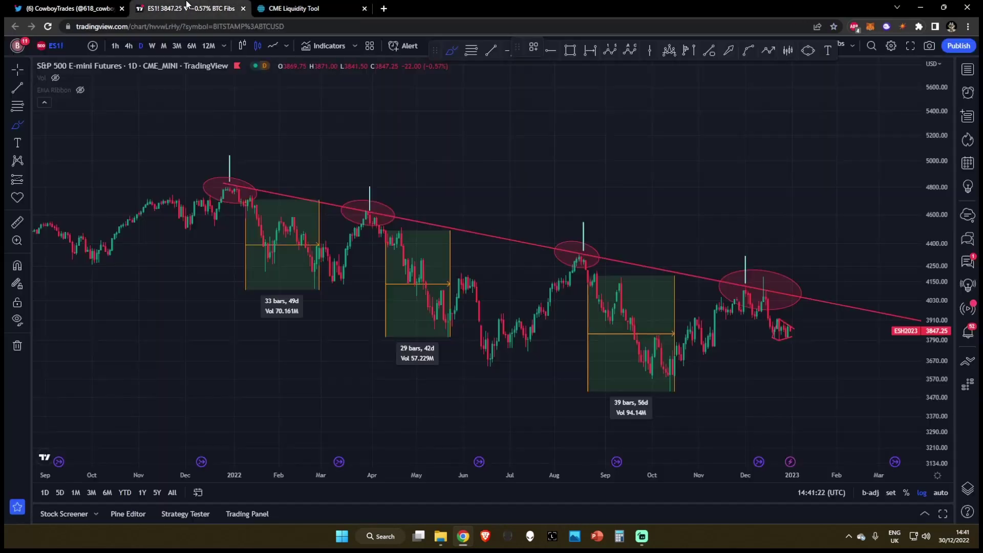
{"action": "mouse_move", "coordinate": [232, 187]}
{"action": "left_mouse_down"}
{"action": "mouse_move", "coordinate": [245, 206]}
{"action": "mouse_move", "coordinate": [252, 197]}
{"action": "mouse_move", "coordinate": [265, 264]}
{"action": "left_mouse_up"}
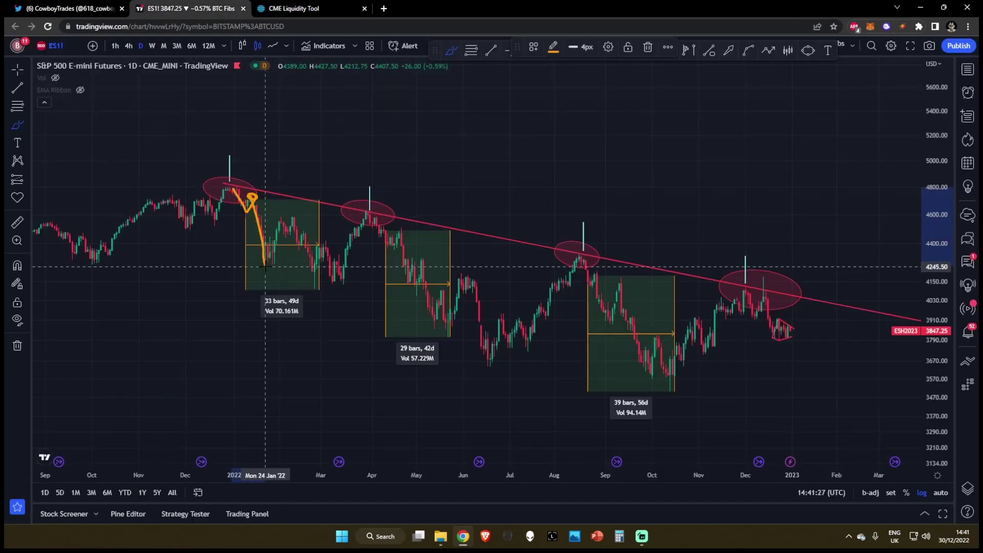
{"action": "mouse_move", "coordinate": [366, 210]}
{"action": "left_mouse_down"}
{"action": "mouse_move", "coordinate": [389, 240]}
{"action": "mouse_move", "coordinate": [404, 234]}
{"action": "mouse_move", "coordinate": [442, 335]}
{"action": "left_mouse_up"}
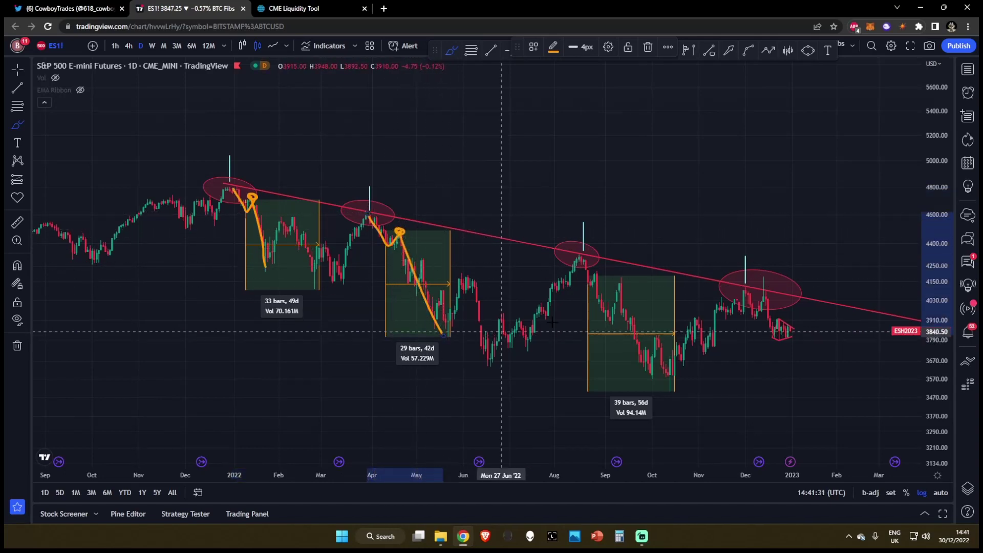
{"action": "scroll", "coordinate": [507, 267], "scroll_direction": "up", "scroll_amount": 1}
{"action": "mouse_move", "coordinate": [510, 259]}
{"action": "left_mouse_down"}
{"action": "mouse_move", "coordinate": [544, 320]}
{"action": "mouse_move", "coordinate": [558, 279]}
{"action": "mouse_move", "coordinate": [597, 384]}
{"action": "left_mouse_up"}
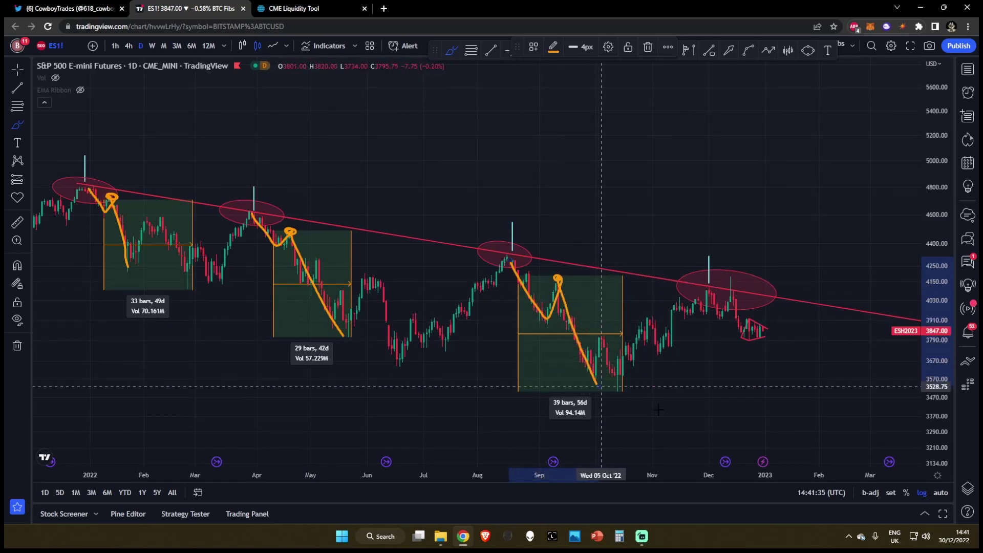
Circle the early and mid-December highs at the descending trendline with the Brush, undoing each circle.
{"action": "scroll", "coordinate": [597, 385], "scroll_direction": "up", "scroll_amount": 1}
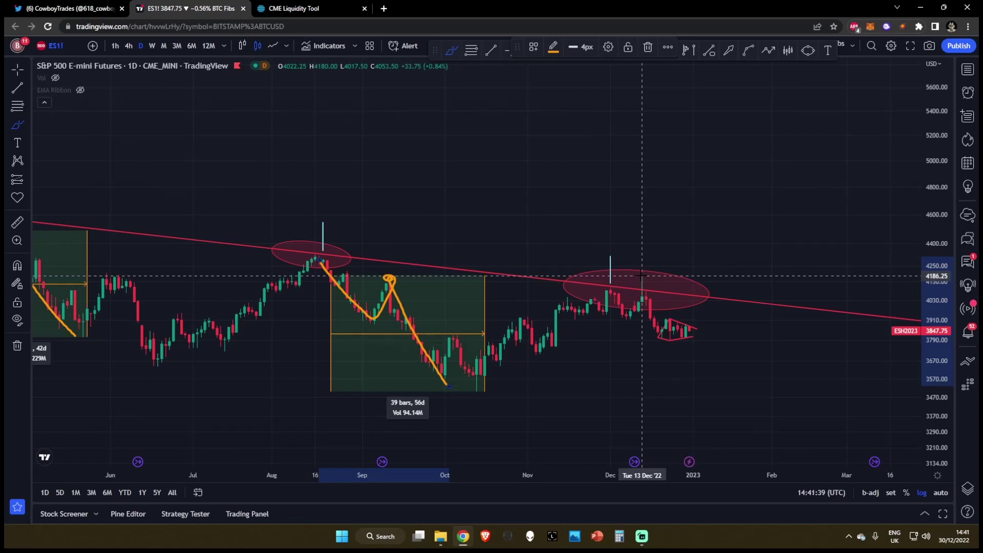
{"action": "left_click_drag", "start_coordinate": [620, 256], "coordinate": [614, 258]}
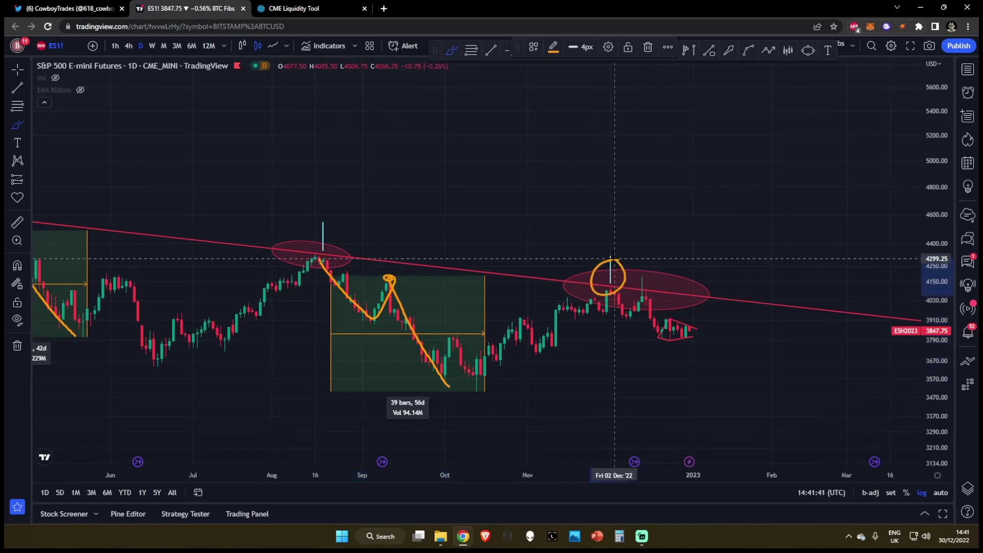
{"action": "key", "text": "ctrl+z"}
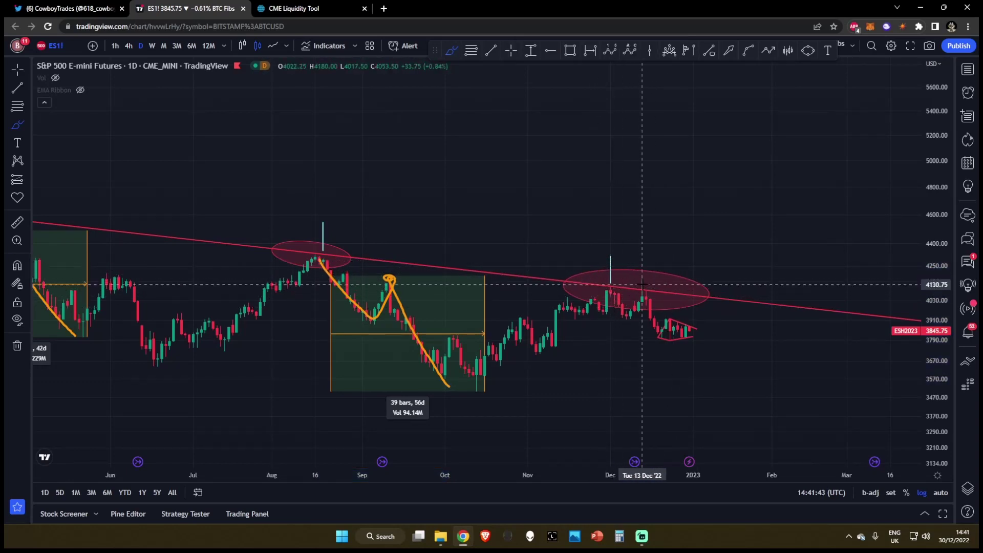
{"action": "left_click_drag", "start_coordinate": [648, 277], "coordinate": [650, 279]}
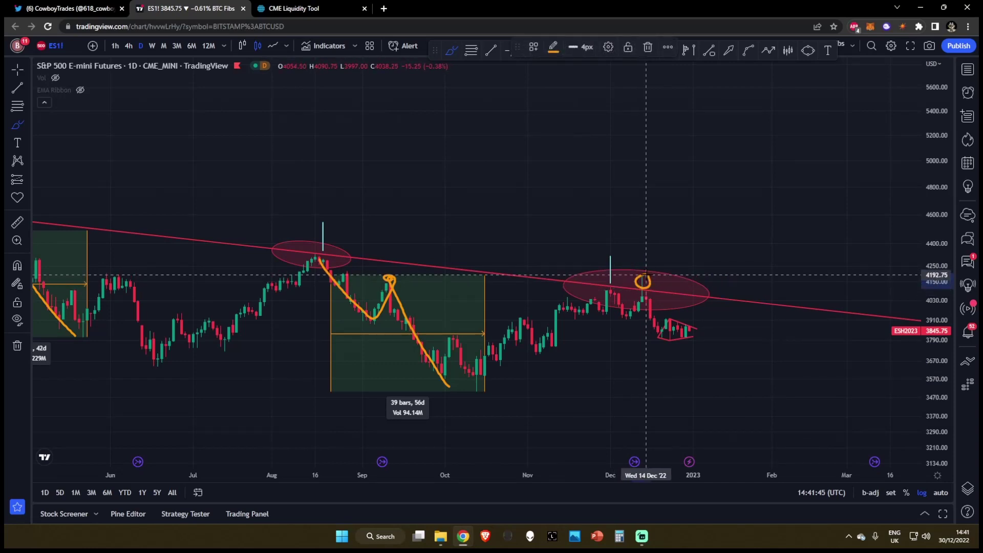
{"action": "key", "text": "ctrl"}
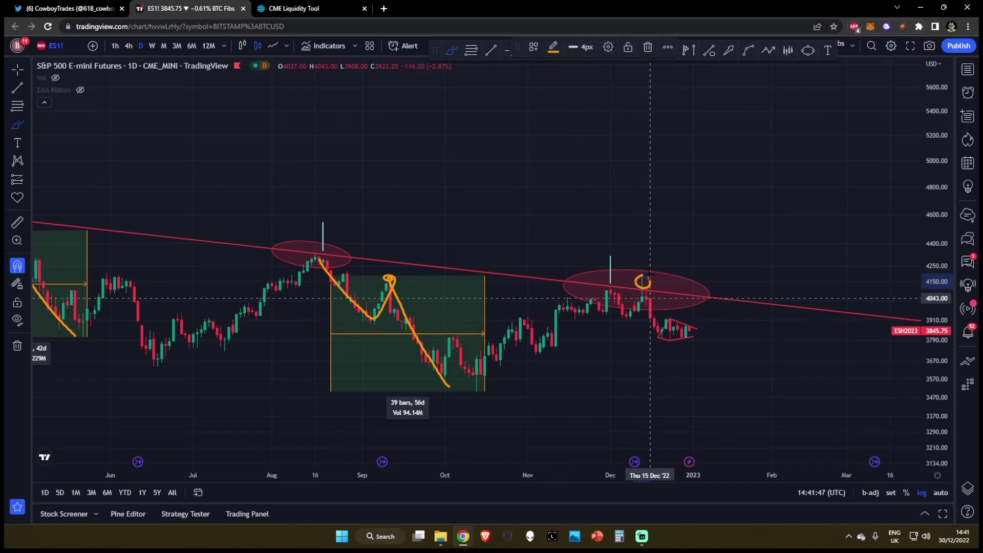
{"action": "key", "text": "ctrl+z"}
{"action": "mouse_move", "coordinate": [623, 250]}
{"action": "left_mouse_down"}
{"action": "mouse_move", "coordinate": [598, 260]}
{"action": "mouse_move", "coordinate": [620, 252]}
{"action": "left_mouse_up"}
{"action": "key", "text": "ctrl+z"}
Brush the mid-December drop and the sideways consolidation after it, and undo all brush strokes on the futures chart.
{"action": "scroll", "coordinate": [638, 312], "scroll_direction": "up", "scroll_amount": 2}
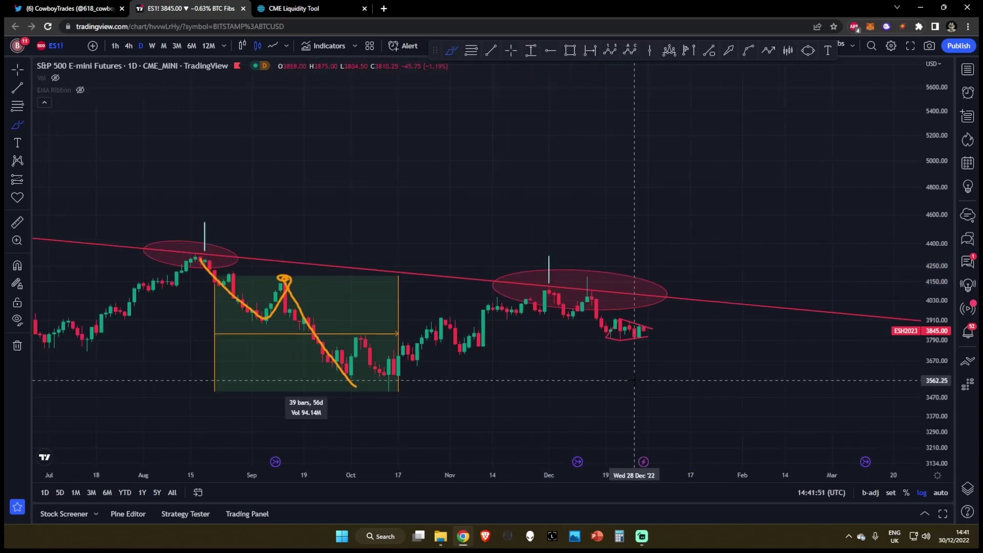
{"action": "left_click_drag", "start_coordinate": [587, 276], "coordinate": [610, 336]}
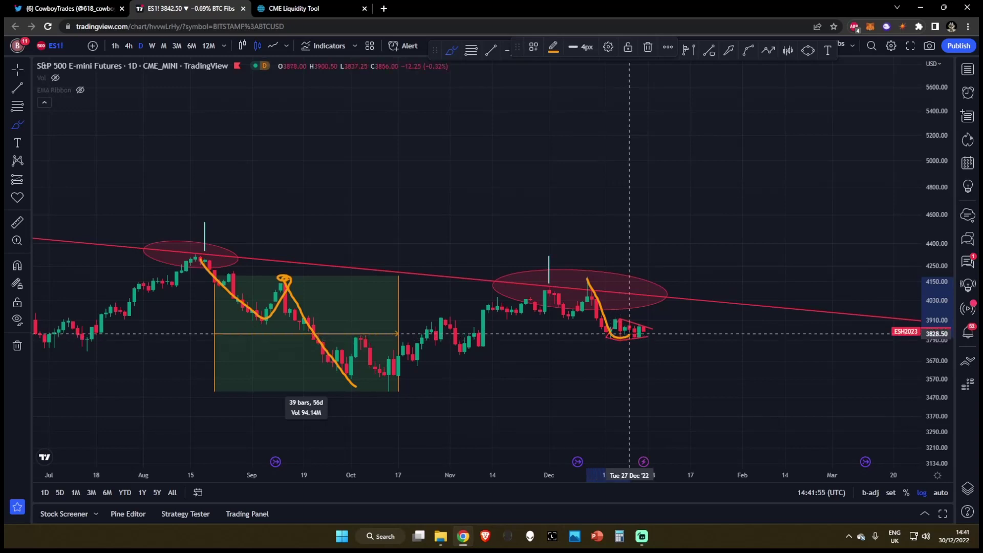
{"action": "left_click_drag", "start_coordinate": [639, 325], "coordinate": [647, 335]}
{"action": "key", "text": "ctrl+z"}
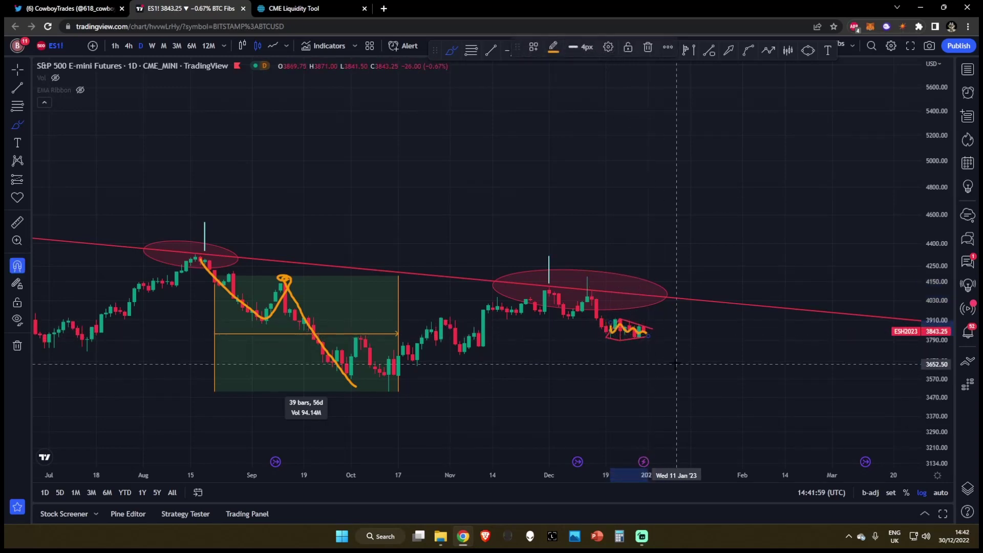
{"action": "key", "text": "ctrl+z"}
{"action": "scroll", "coordinate": [686, 361], "scroll_direction": "down", "scroll_amount": 5}
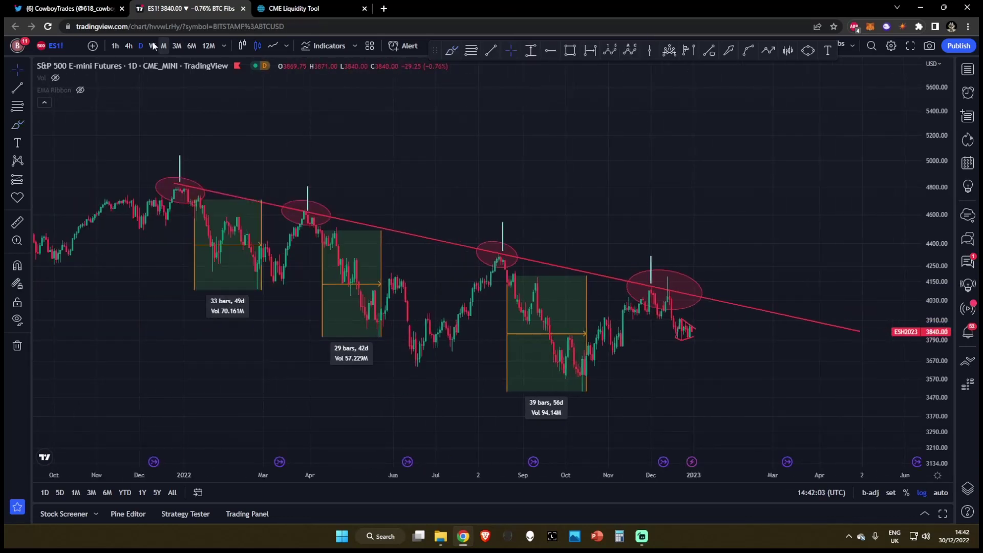
Measure the price range from the current price to the consolidation's lower trendline on the 4-hour futures chart, and delete the measurement.
{"action": "left_click", "coordinate": [129, 46]}
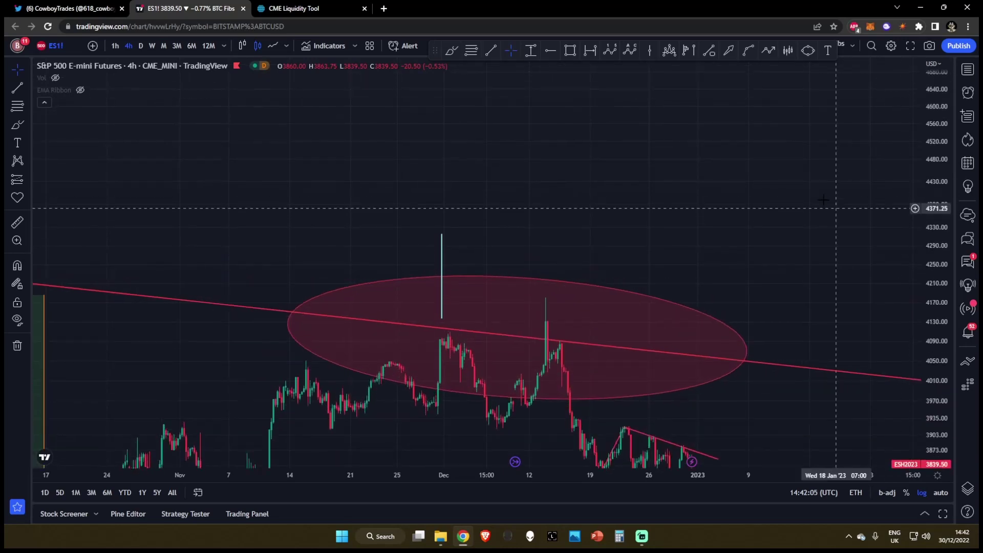
{"action": "left_click_drag", "start_coordinate": [823, 200], "coordinate": [661, 49]}
{"action": "scroll", "coordinate": [747, 283], "scroll_direction": "down", "scroll_amount": 2}
{"action": "scroll", "coordinate": [661, 313], "scroll_direction": "up", "scroll_amount": 3}
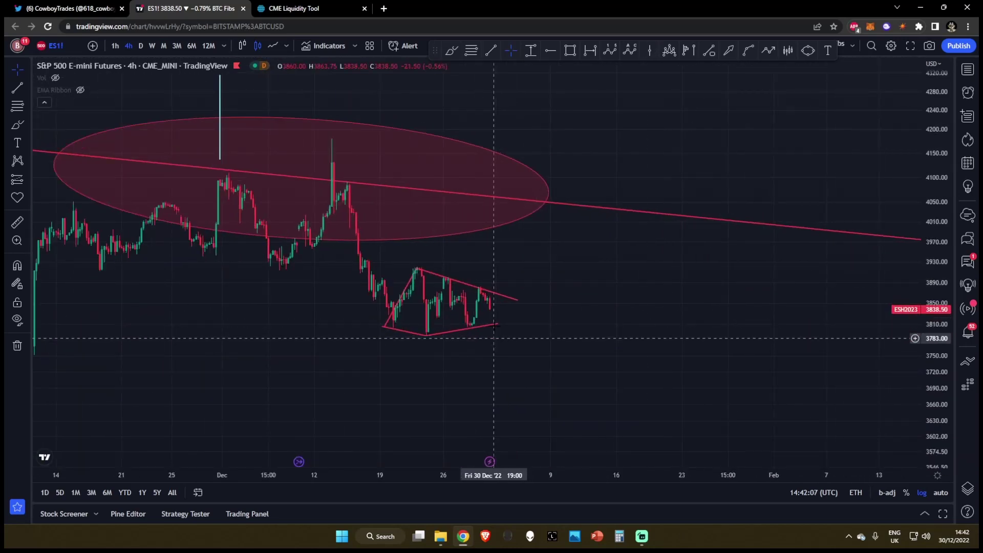
{"action": "left_click", "coordinate": [478, 309]}
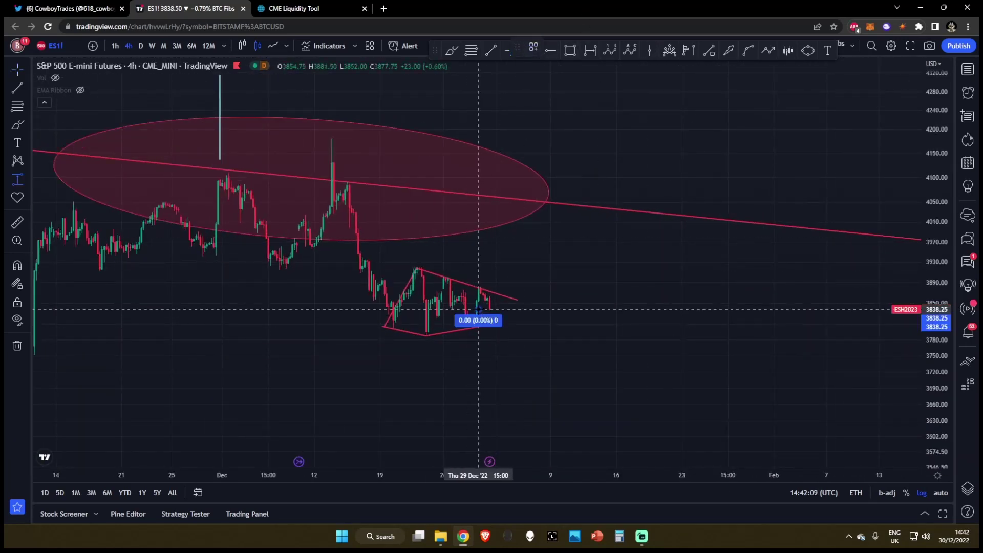
{"action": "left_click", "coordinate": [502, 324]}
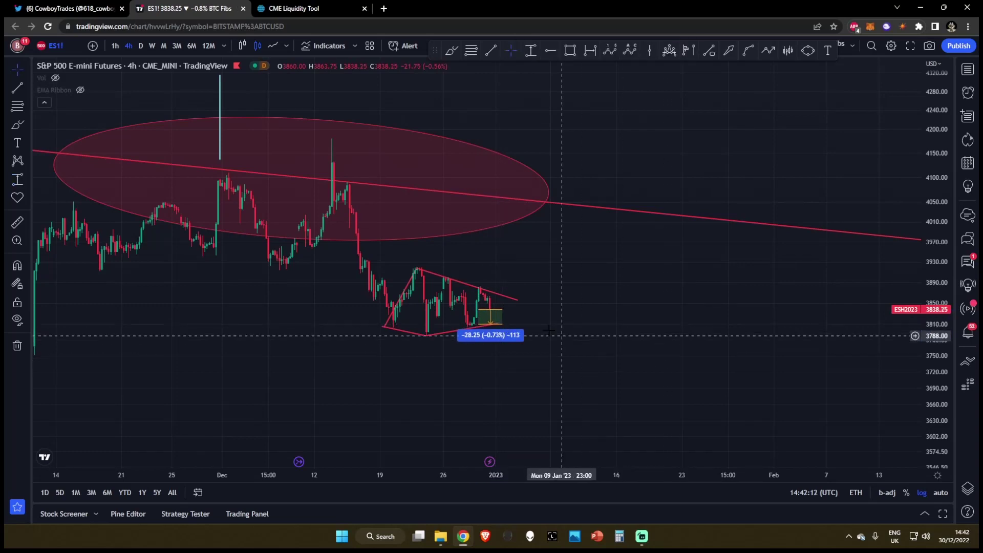
{"action": "left_click", "coordinate": [490, 320]}
{"action": "key", "text": "Delete"}
Return the S&P 500 futures chart to the daily timeframe and compress its price scale to show the last two circled highs.
{"action": "scroll", "coordinate": [686, 350], "scroll_direction": "down", "scroll_amount": 4}
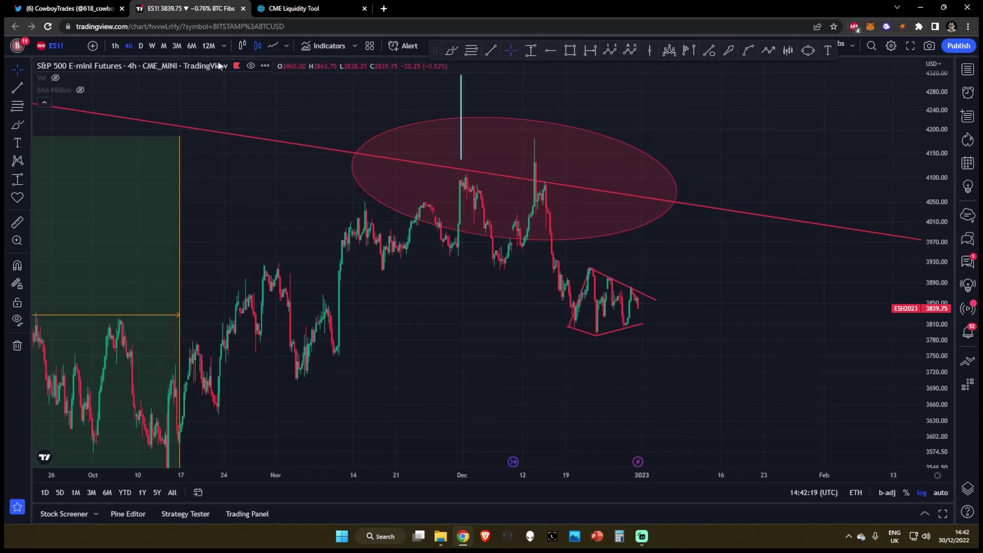
{"action": "left_click", "coordinate": [141, 46]}
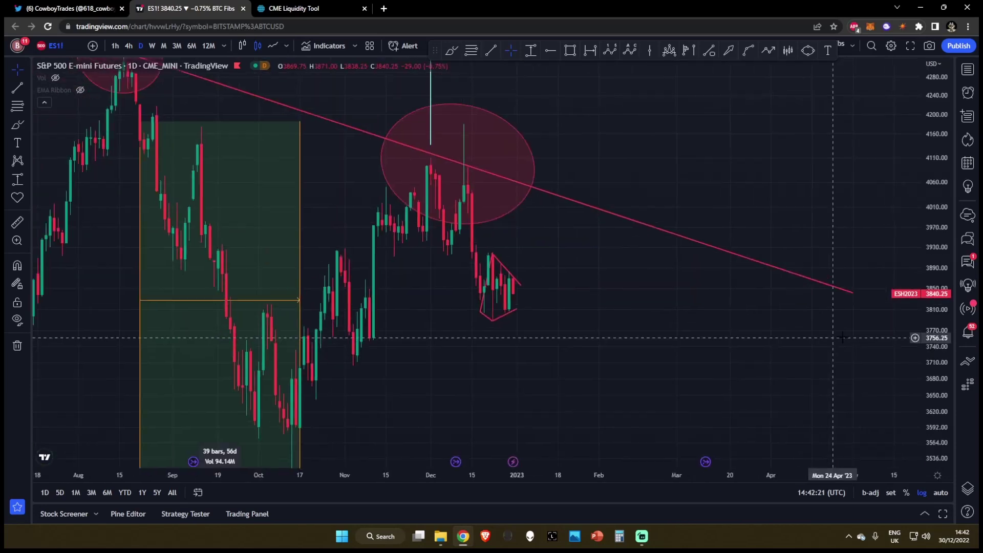
{"action": "left_click_drag", "start_coordinate": [931, 182], "coordinate": [947, 323]}
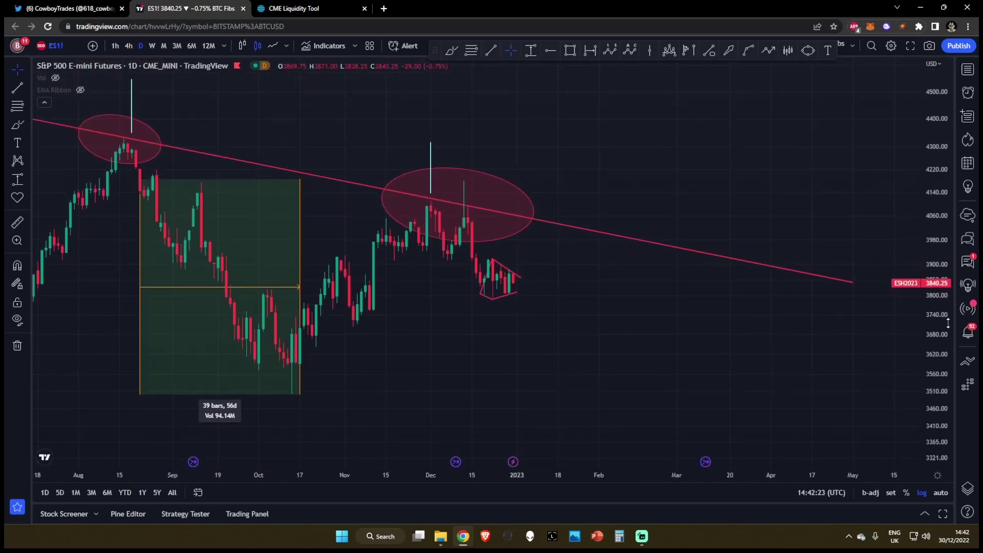
Load the S&P 500 Index chart (SPX, SP) from the watchlist and frame its wedge and zone drawings with the watchlist closed.
{"action": "left_click", "coordinate": [968, 69]}
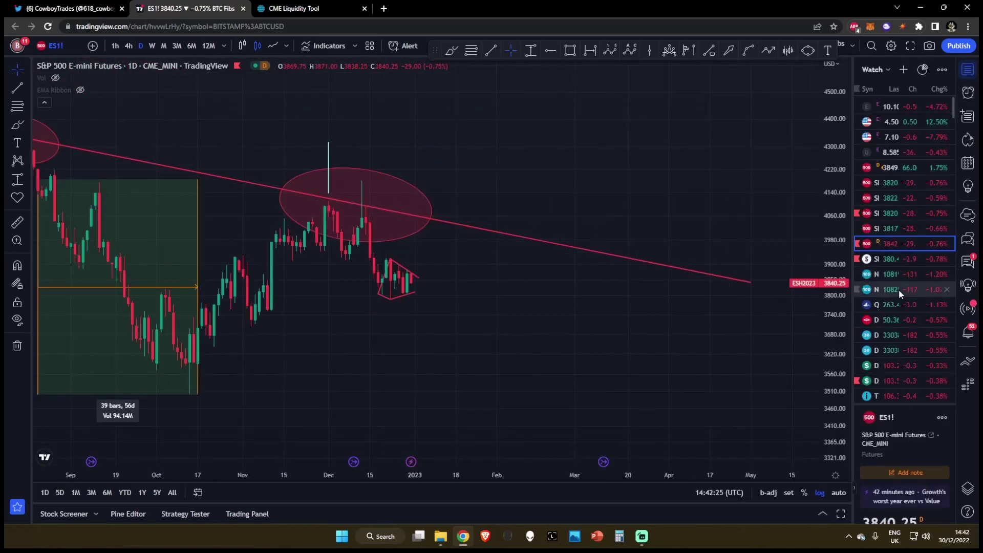
{"action": "left_click", "coordinate": [901, 231]}
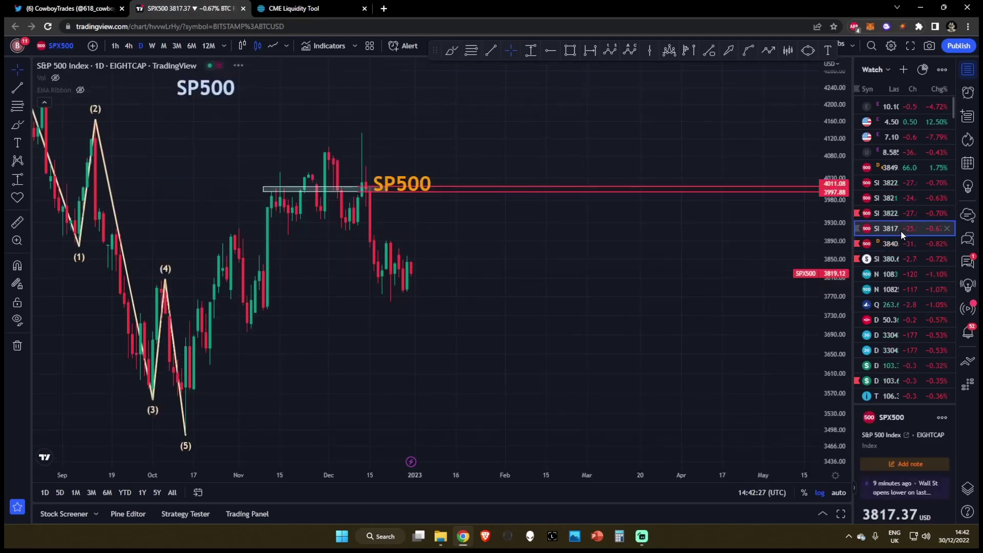
{"action": "left_click", "coordinate": [899, 212]}
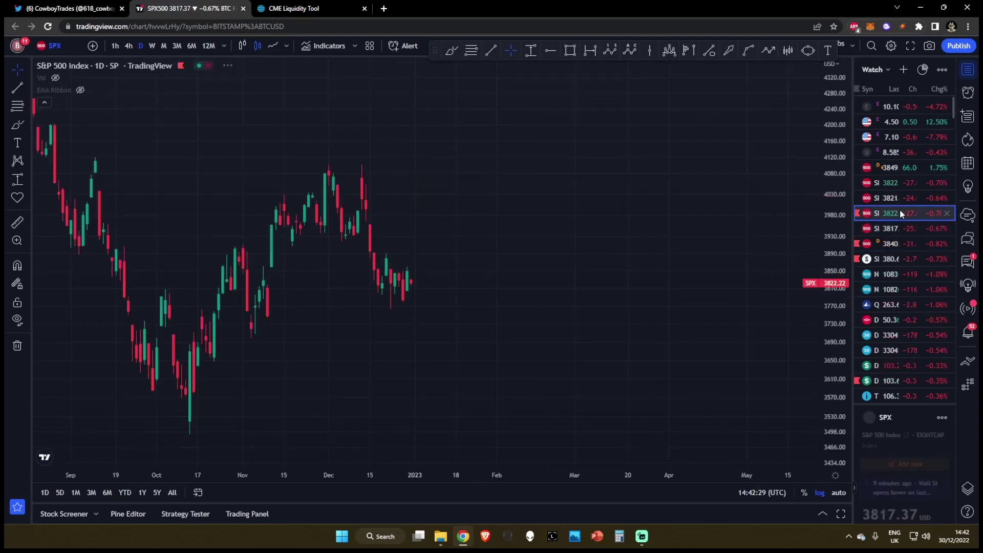
{"action": "left_click_drag", "start_coordinate": [613, 229], "coordinate": [734, 239]}
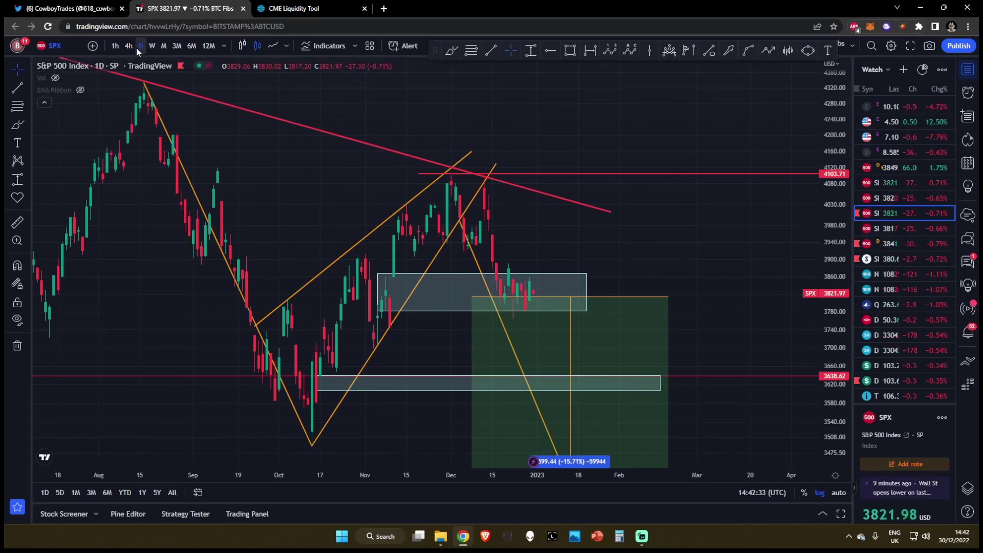
{"action": "left_click", "coordinate": [960, 77]}
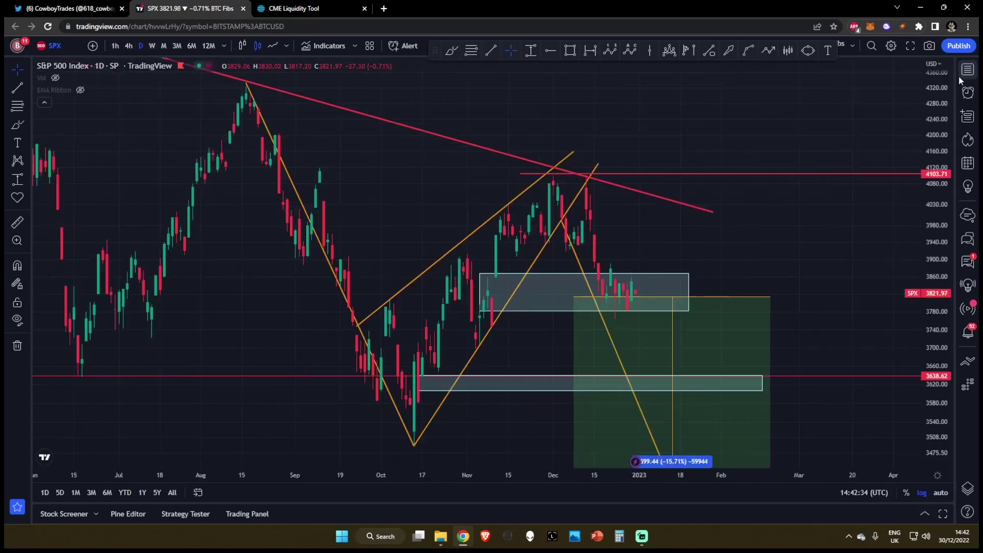
Switch the SPX chart to the 4-hour timeframe and delete the upper zone rectangle around the current price.
{"action": "left_click", "coordinate": [132, 47]}
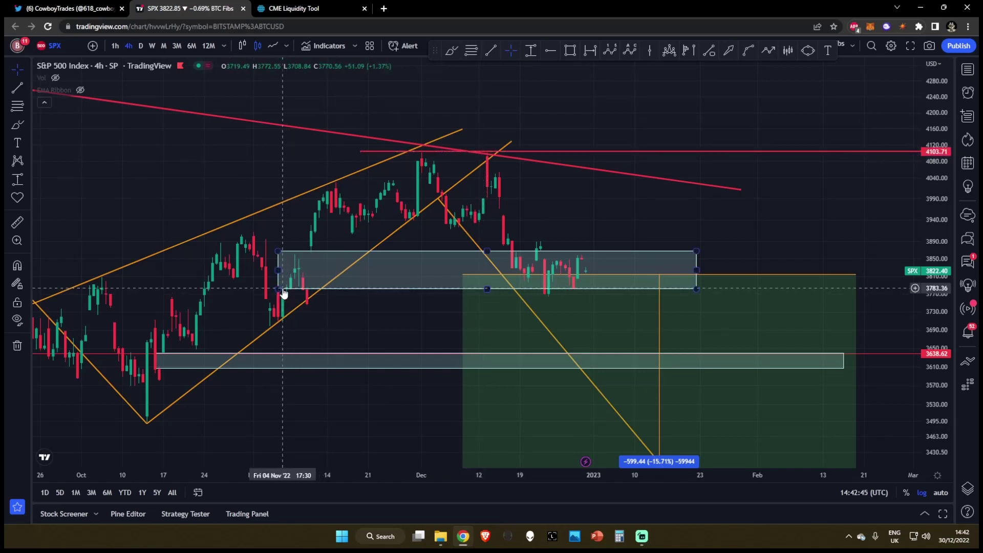
{"action": "left_click_drag", "start_coordinate": [714, 229], "coordinate": [668, 208]}
{"action": "left_click", "coordinate": [532, 236]}
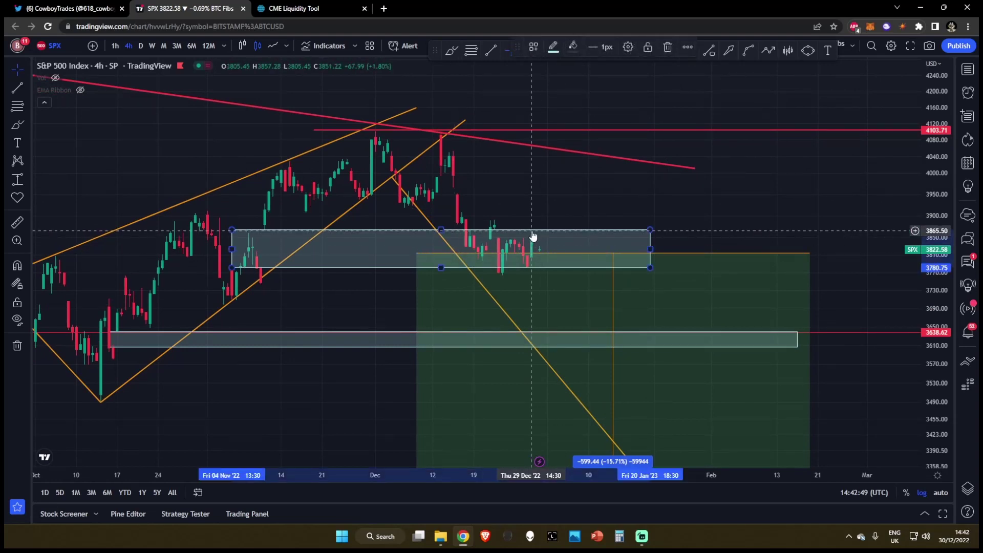
{"action": "left_click_drag", "start_coordinate": [476, 267], "coordinate": [493, 175]}
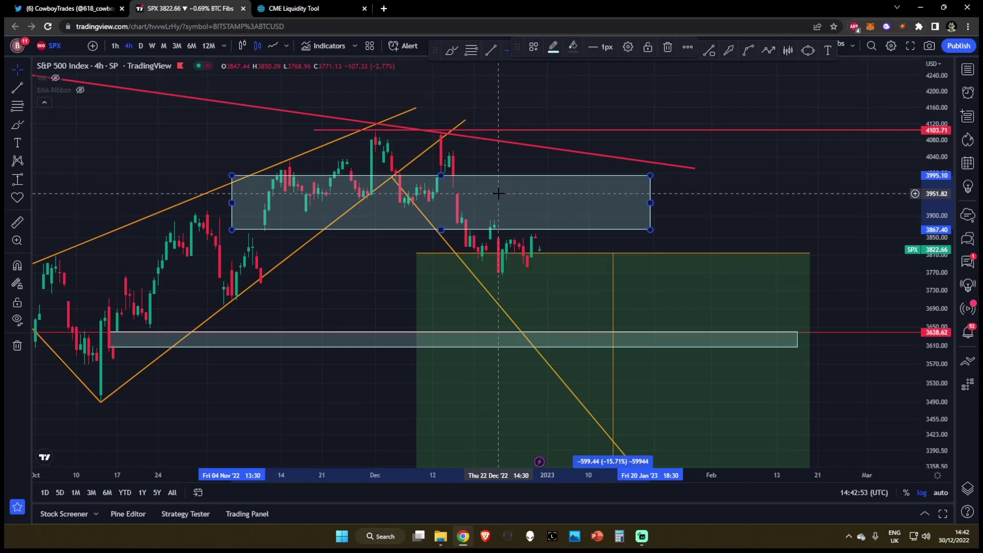
{"action": "key", "text": "Delete"}
{"action": "scroll", "coordinate": [654, 210], "scroll_direction": "down", "scroll_amount": 4}
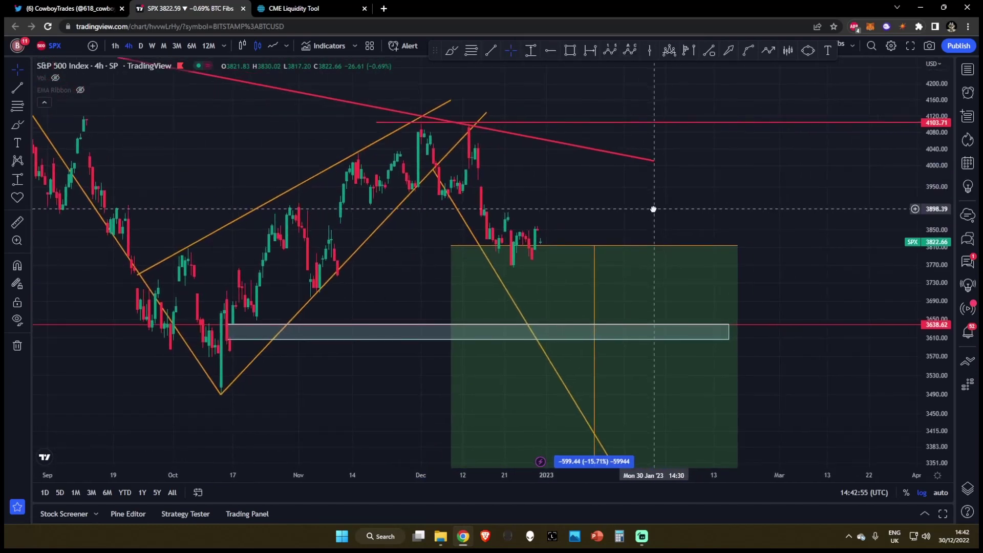
Circle the mid-October start of the lower zone rectangle with the Brush on the 4-hour SPX chart, and remove the circle.
{"action": "left_click_drag", "start_coordinate": [654, 210], "coordinate": [634, 199]}
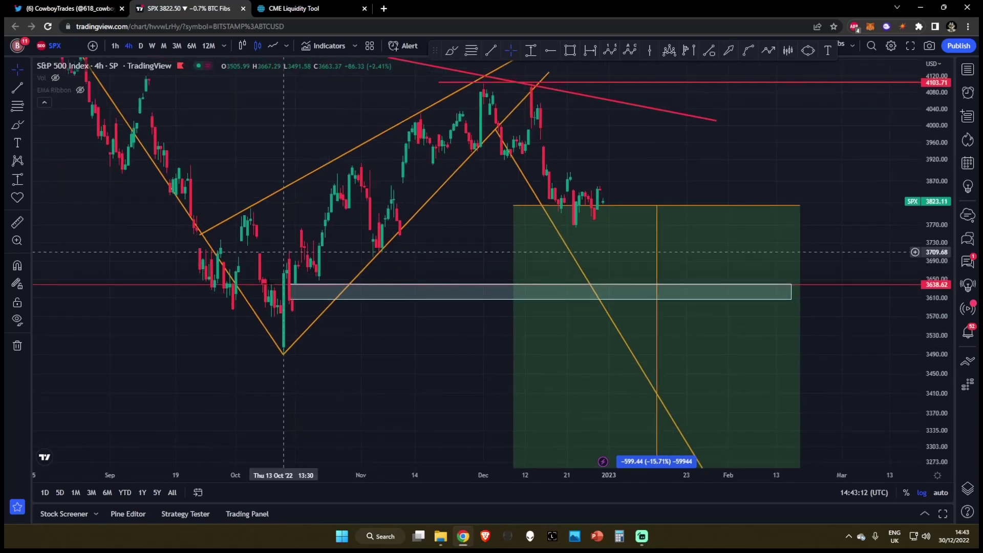
{"action": "left_click", "coordinate": [303, 291]}
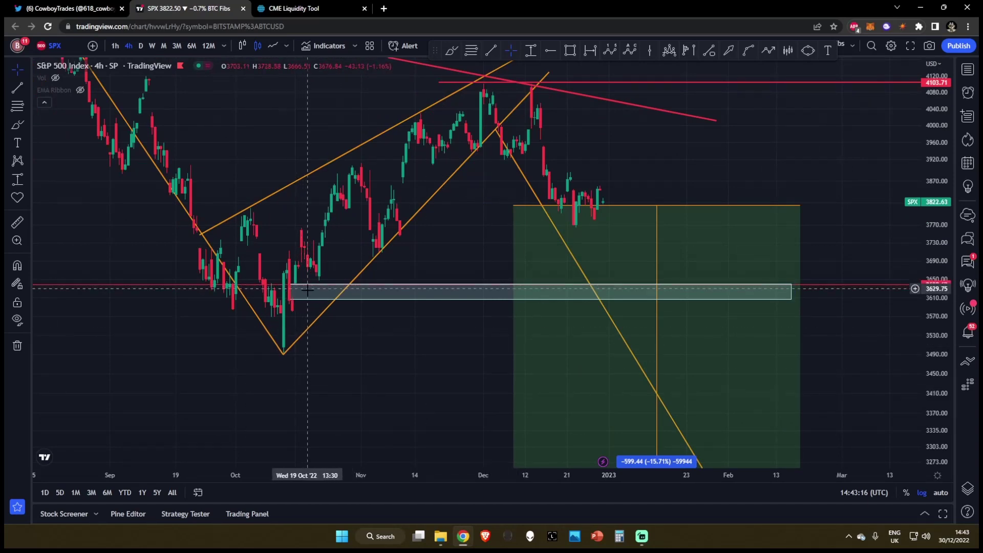
{"action": "left_click", "coordinate": [309, 298]}
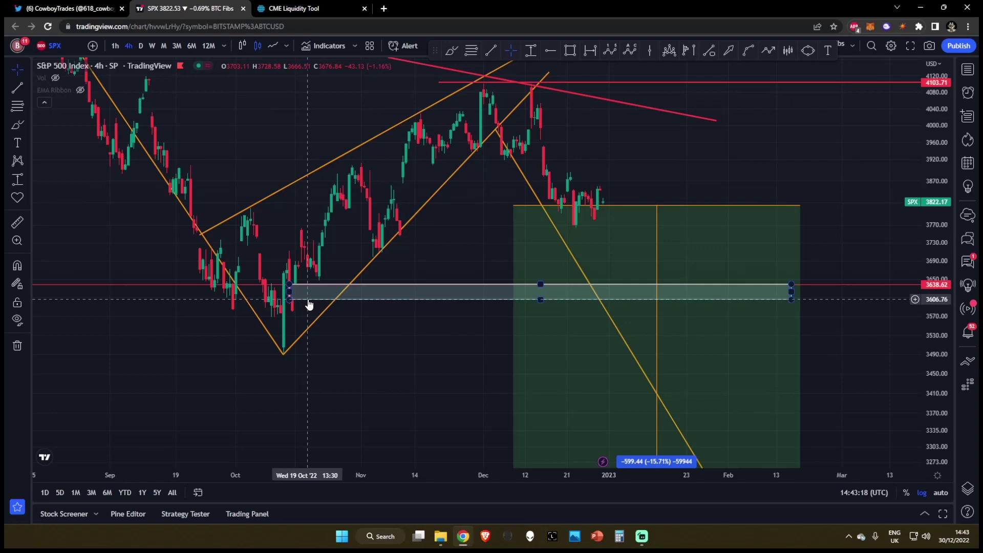
{"action": "left_click", "coordinate": [451, 50]}
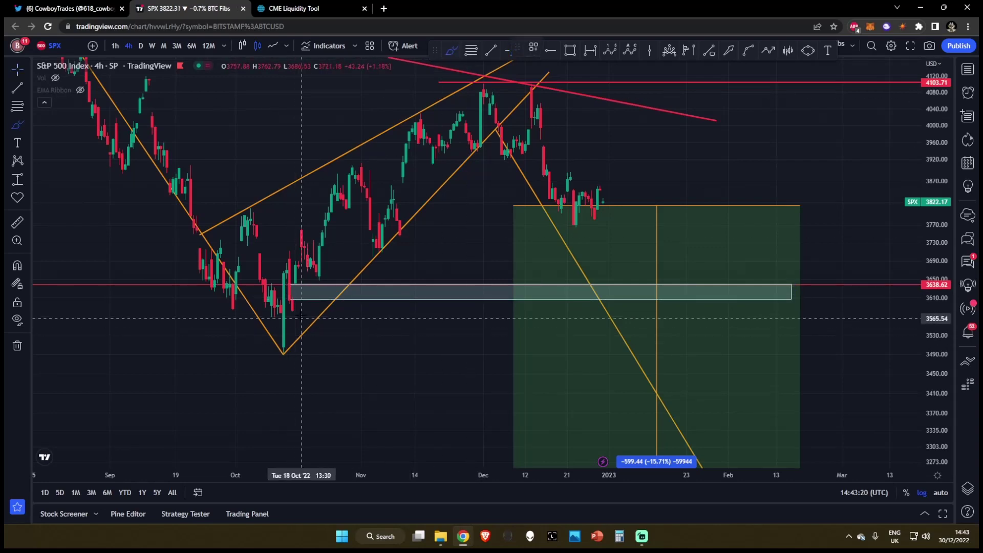
{"action": "mouse_move", "coordinate": [302, 295]}
{"action": "left_mouse_down"}
{"action": "mouse_move", "coordinate": [286, 293]}
{"action": "mouse_move", "coordinate": [300, 294]}
{"action": "left_mouse_up"}
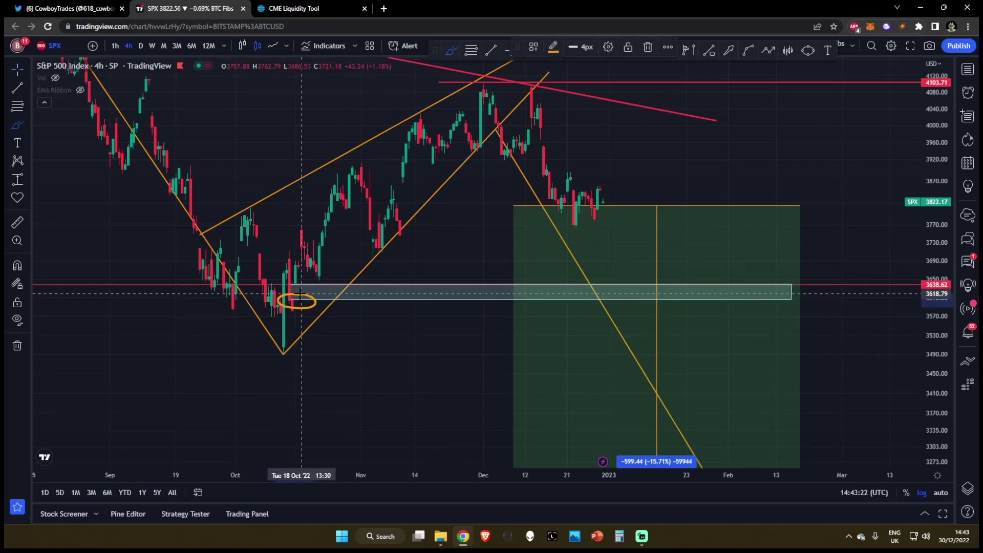
{"action": "key", "text": "Delete"}
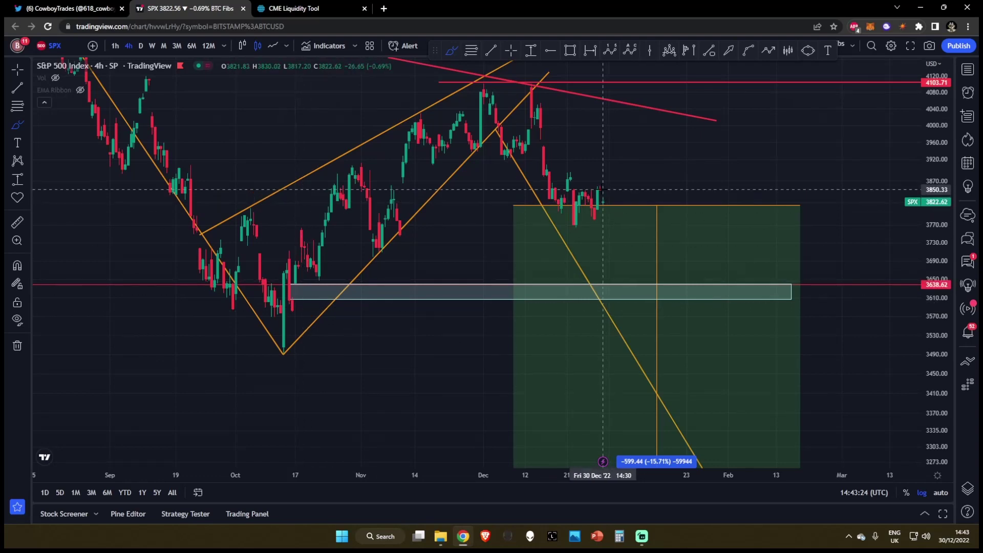
Brush a projected drop into the lower zone with a bounce and retest, circle the zone's start, and undo the strokes.
{"action": "mouse_move", "coordinate": [603, 189]}
{"action": "left_mouse_down"}
{"action": "mouse_move", "coordinate": [638, 288]}
{"action": "mouse_move", "coordinate": [676, 248]}
{"action": "mouse_move", "coordinate": [697, 302]}
{"action": "left_mouse_up"}
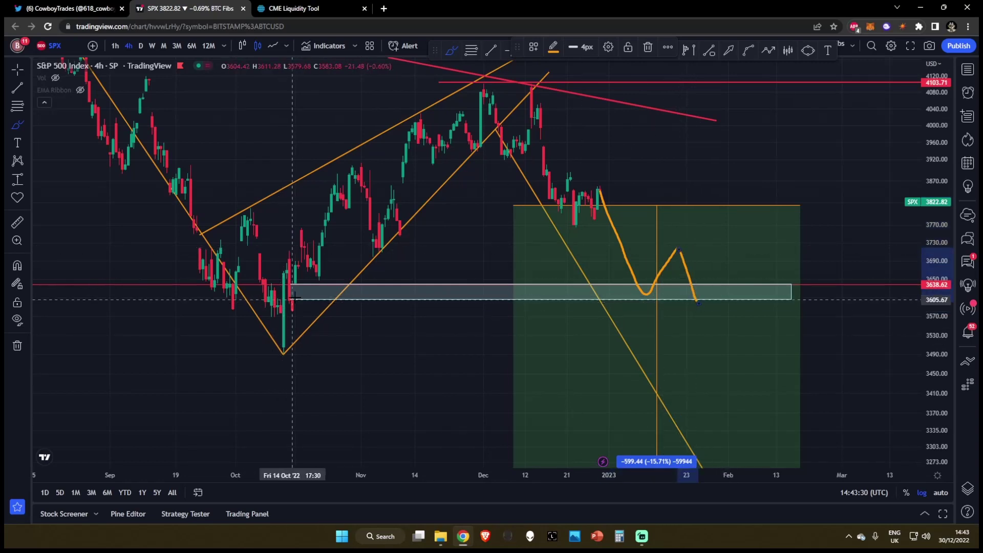
{"action": "left_click_drag", "start_coordinate": [304, 293], "coordinate": [302, 295]}
{"action": "key", "text": "ctrl+z"}
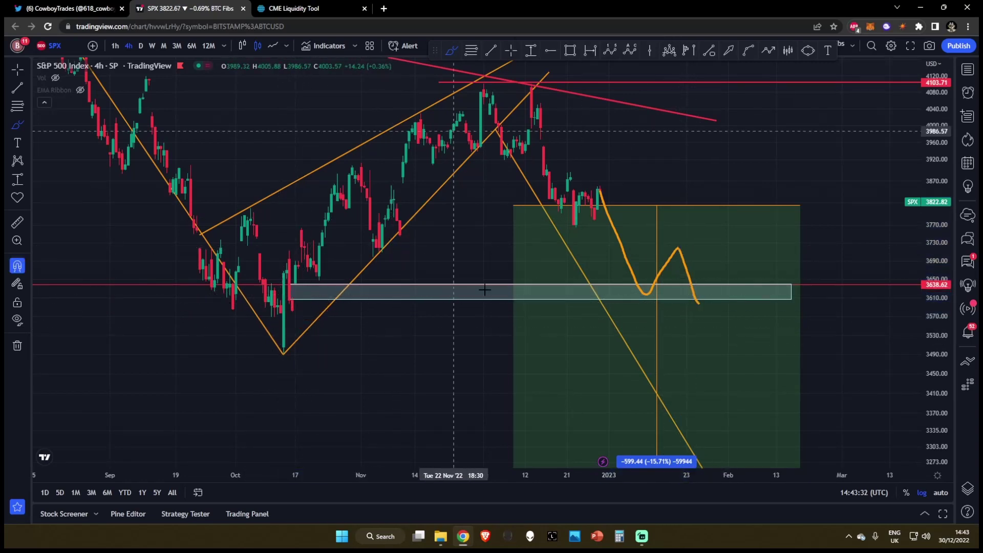
{"action": "key", "text": "ctrl+z"}
{"action": "left_click", "coordinate": [451, 50]}
{"action": "key", "text": "ctrl+z"}
Add a price range measurement from the current SPX price down to the lower edge of the lower zone rectangle.
{"action": "left_click_drag", "start_coordinate": [748, 148], "coordinate": [721, 163]}
{"action": "left_click", "coordinate": [531, 51]}
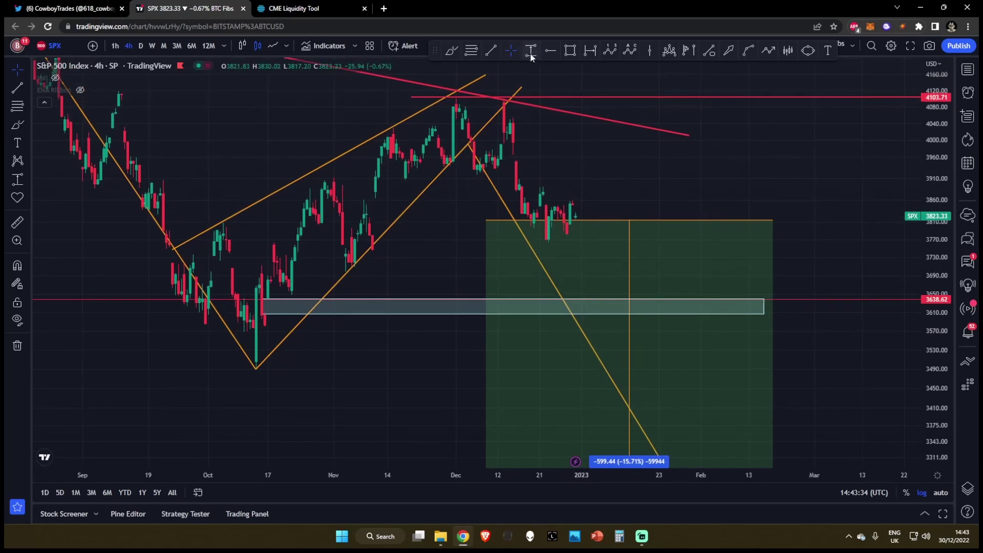
{"action": "left_click", "coordinate": [656, 314]}
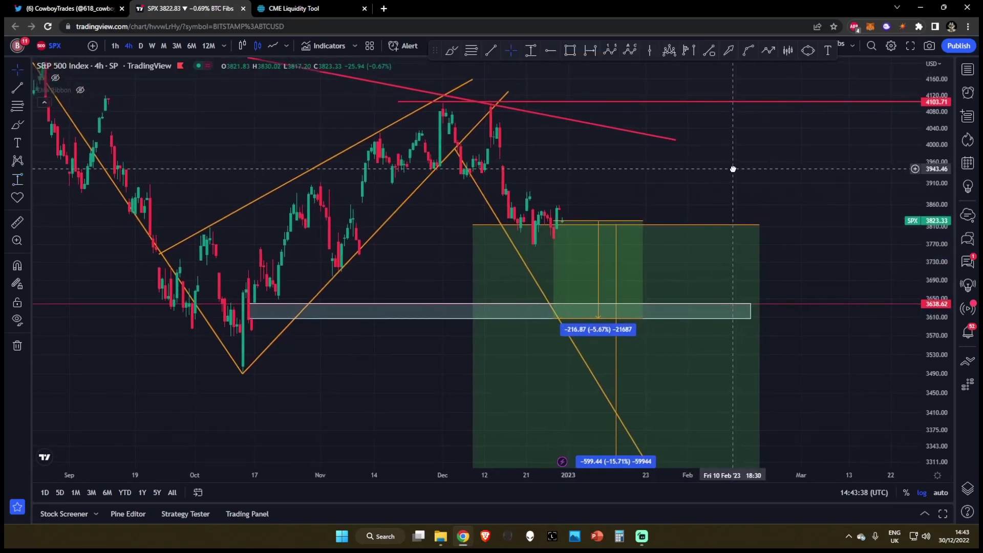
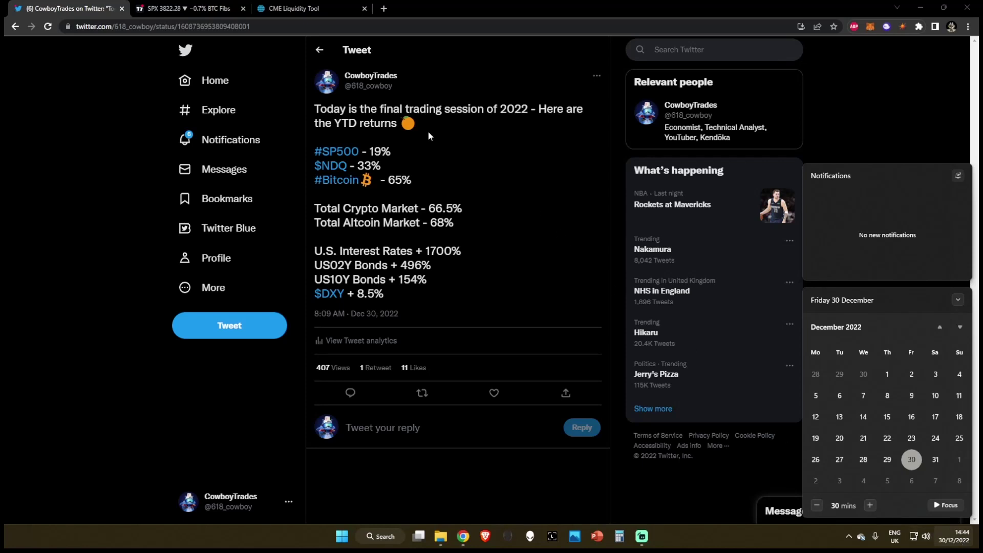
Highlight the #SP500, $NDQ and #Bitcoin lines one after another in the tweet of 2022 year-to-date returns.
{"action": "left_click", "coordinate": [404, 150]}
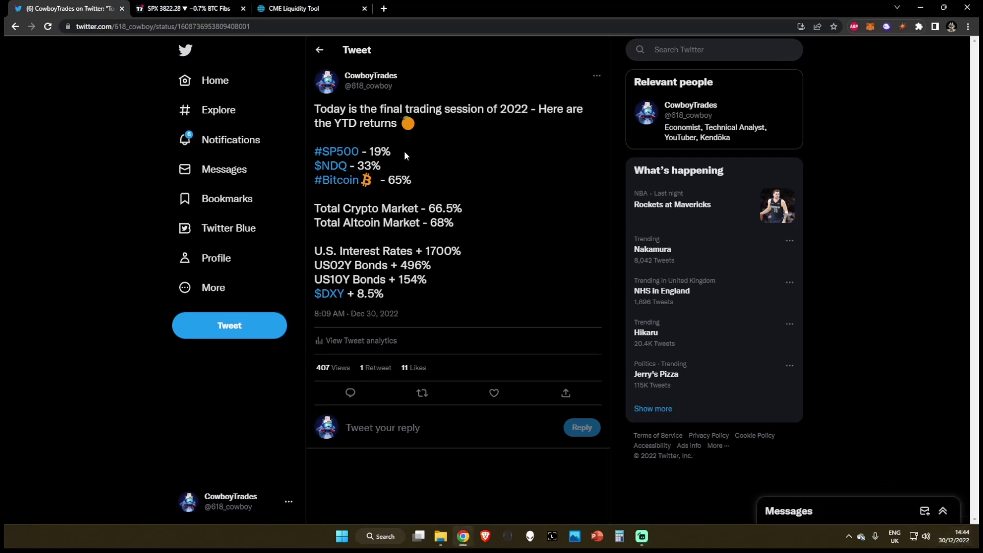
{"action": "triple_click", "coordinate": [402, 149]}
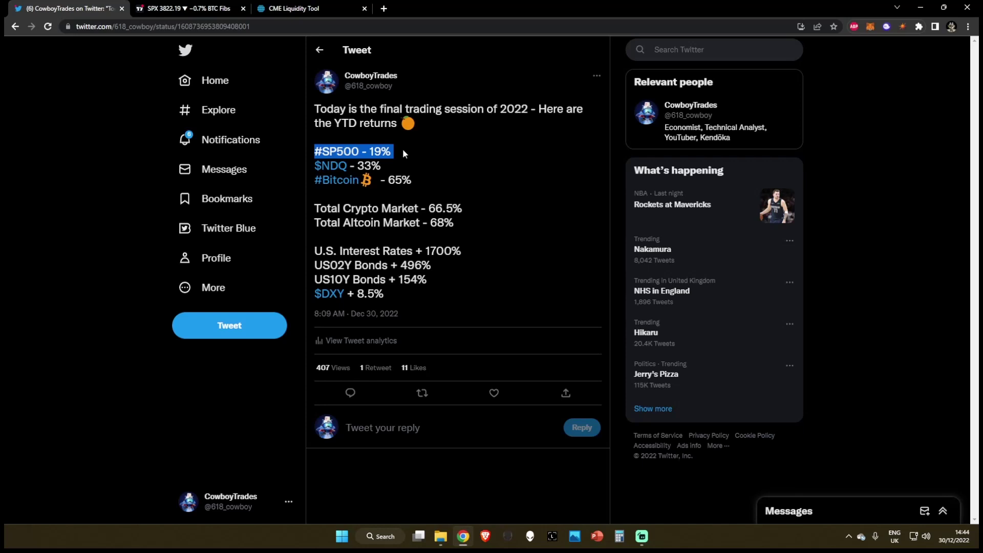
{"action": "triple_click", "coordinate": [400, 166]}
{"action": "left_click", "coordinate": [399, 171]}
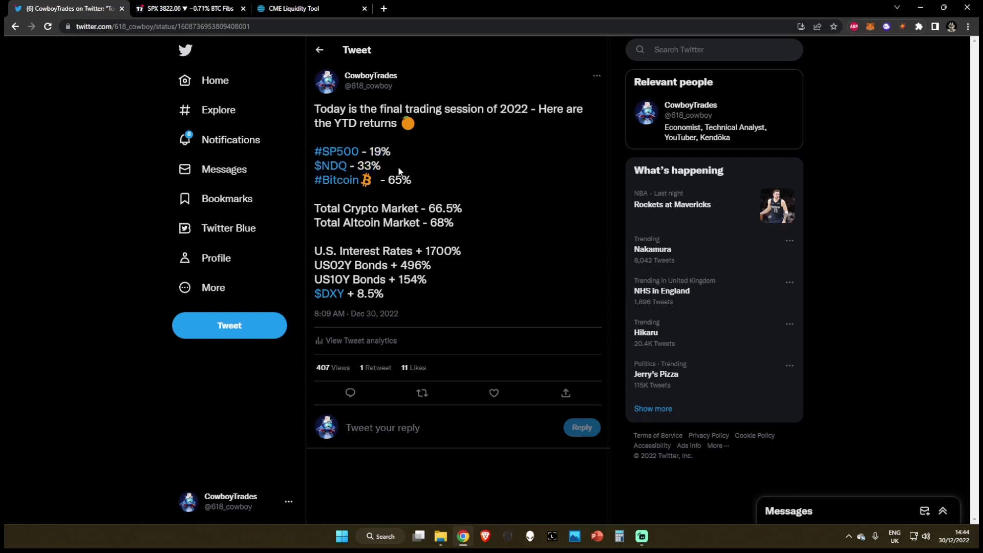
{"action": "triple_click", "coordinate": [426, 177]}
{"action": "left_click", "coordinate": [429, 179]}
Highlight the Total Crypto Market and Total Altcoin Market return lines in the tweet.
{"action": "triple_click", "coordinate": [468, 208]}
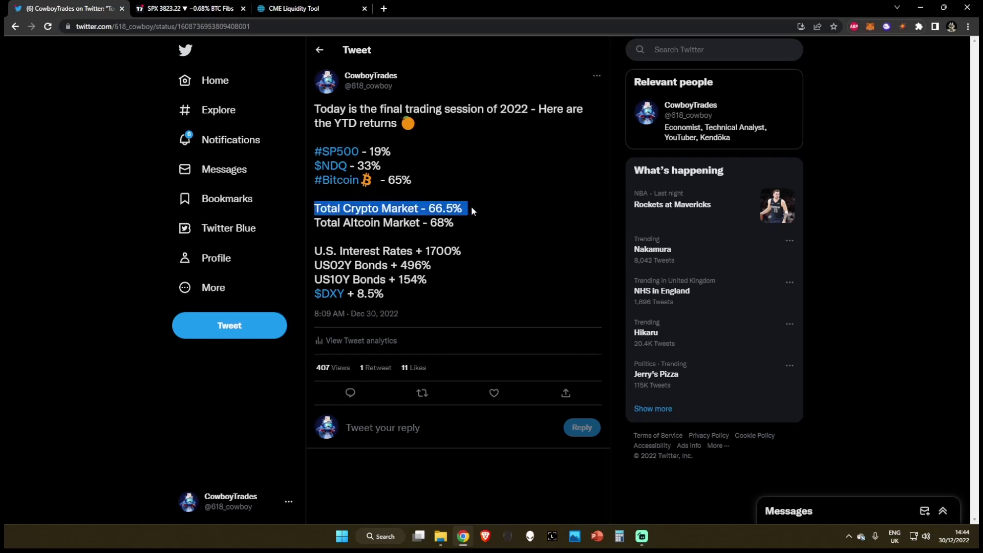
{"action": "left_click", "coordinate": [473, 205]}
{"action": "left_click_drag", "start_coordinate": [473, 205], "coordinate": [320, 208]}
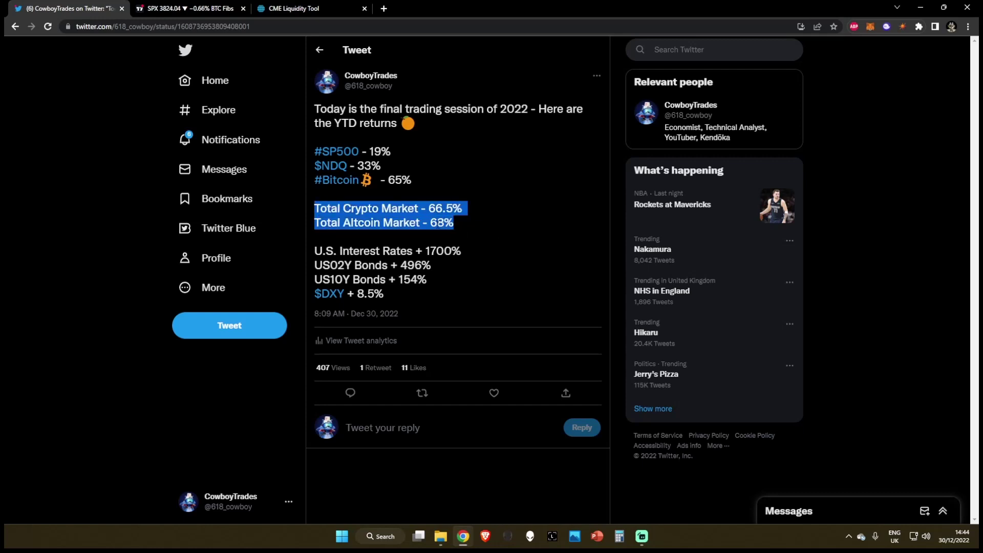
{"action": "left_click", "coordinate": [434, 222]}
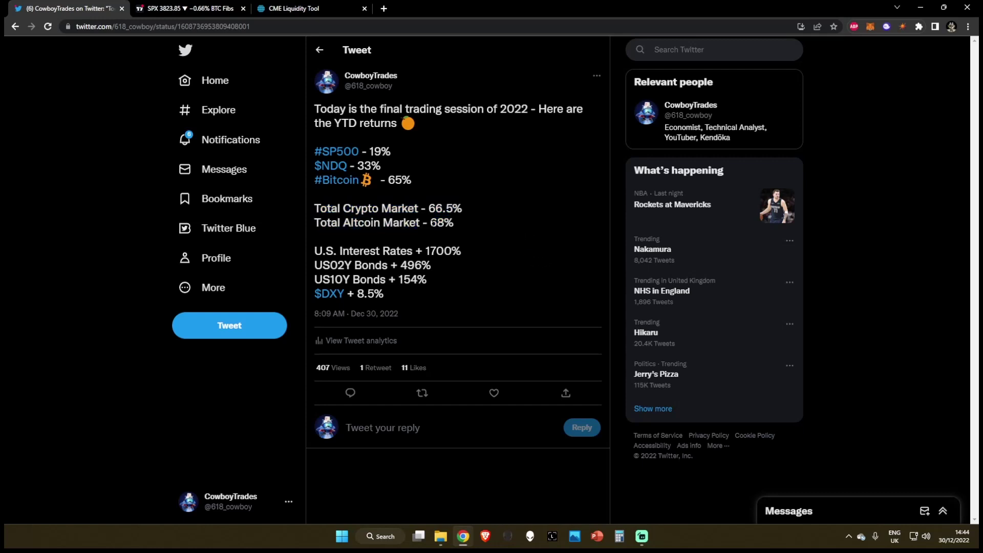
{"action": "triple_click", "coordinate": [466, 221]}
{"action": "left_click", "coordinate": [464, 221]}
Highlight the U.S. Interest Rates line and its percentage figure in the tweet.
{"action": "triple_click", "coordinate": [465, 251]}
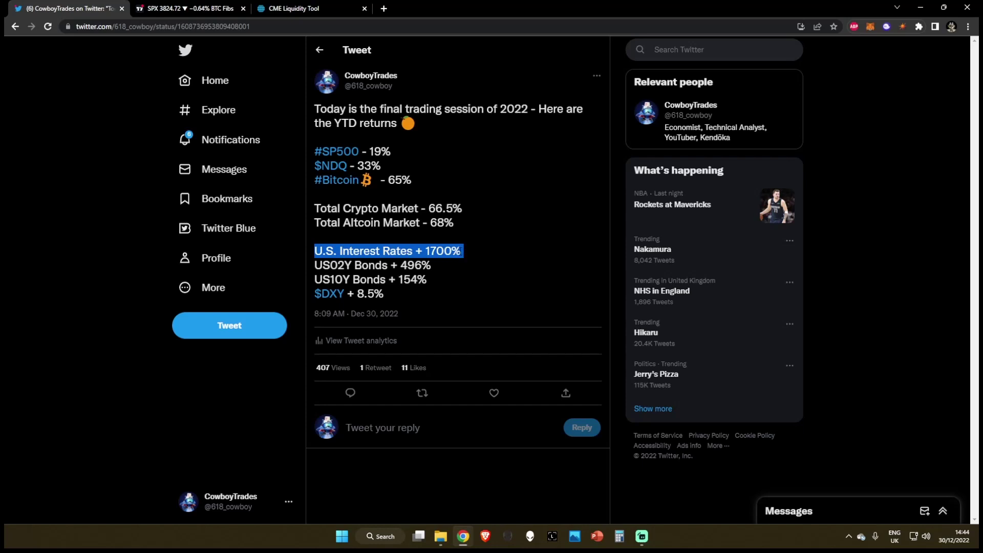
{"action": "left_click_drag", "start_coordinate": [466, 250], "coordinate": [426, 252]}
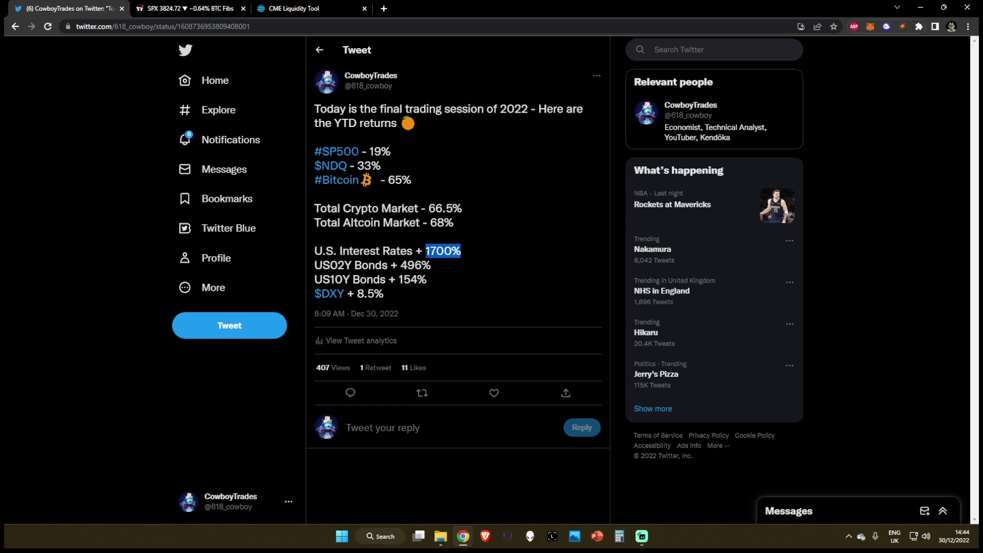
{"action": "left_click", "coordinate": [427, 252]}
{"action": "triple_click", "coordinate": [468, 250]}
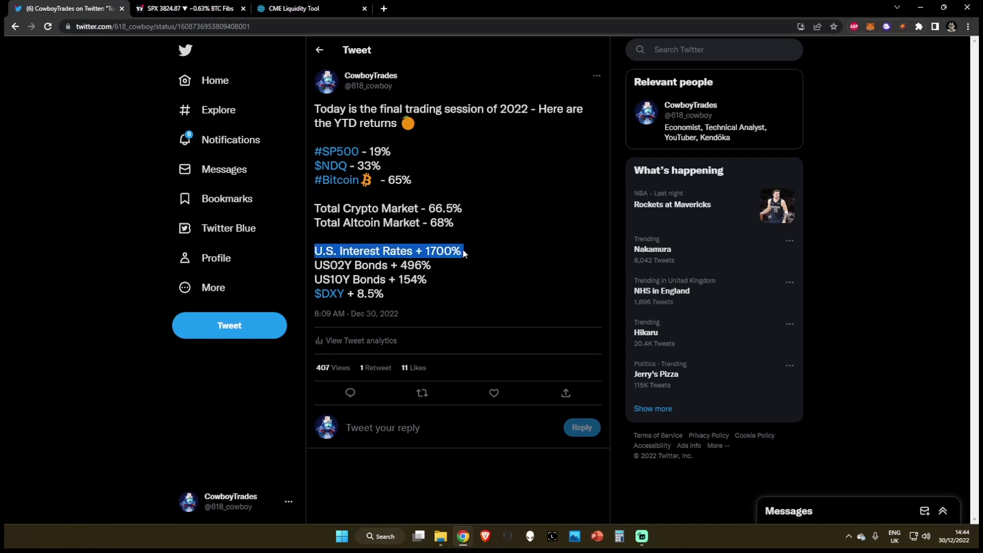
{"action": "left_click", "coordinate": [463, 250]}
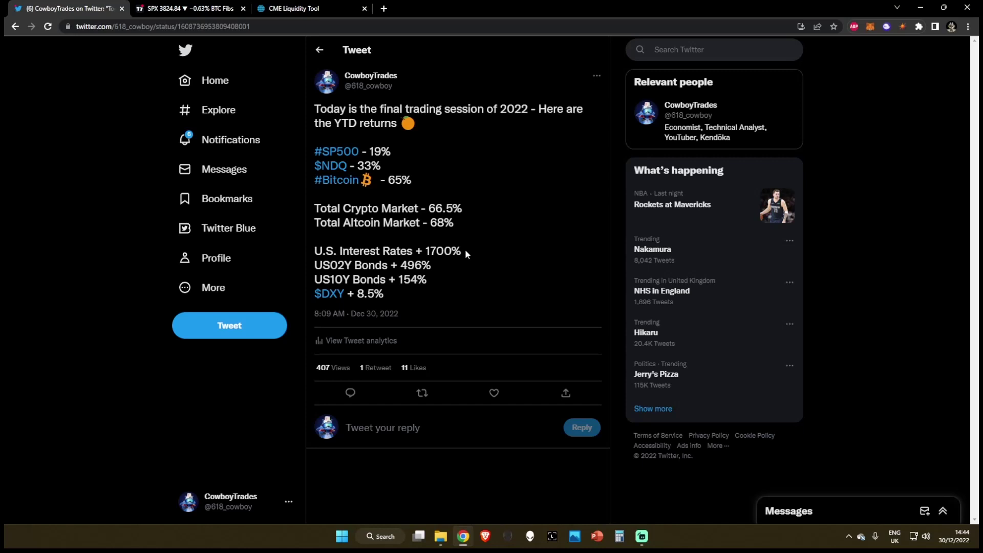
{"action": "triple_click", "coordinate": [465, 249]}
{"action": "left_click", "coordinate": [471, 250]}
Highlight the US02Y Bonds, US10Y Bonds and $DXY return lines at the end of the tweet.
{"action": "left_click_drag", "start_coordinate": [432, 265], "coordinate": [322, 265]}
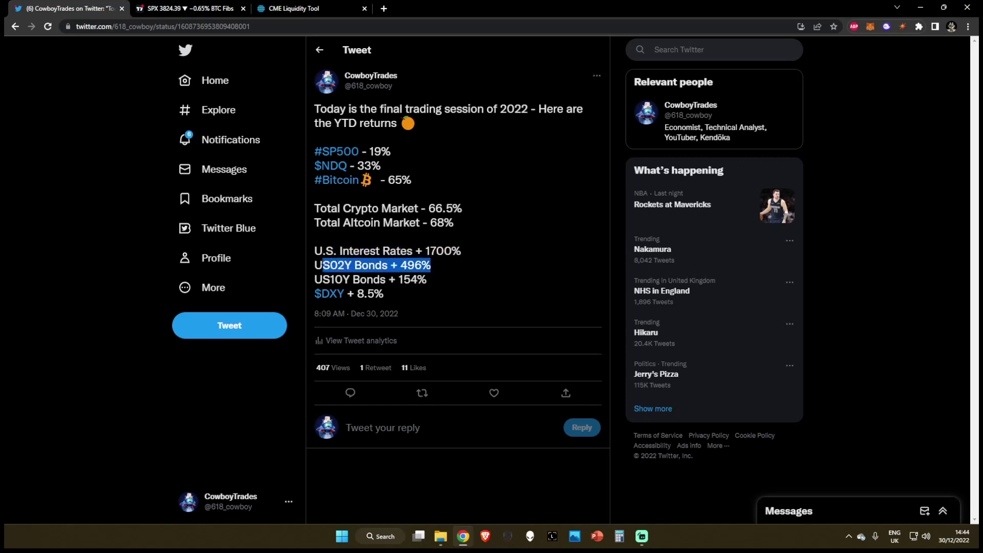
{"action": "left_click", "coordinate": [315, 265]}
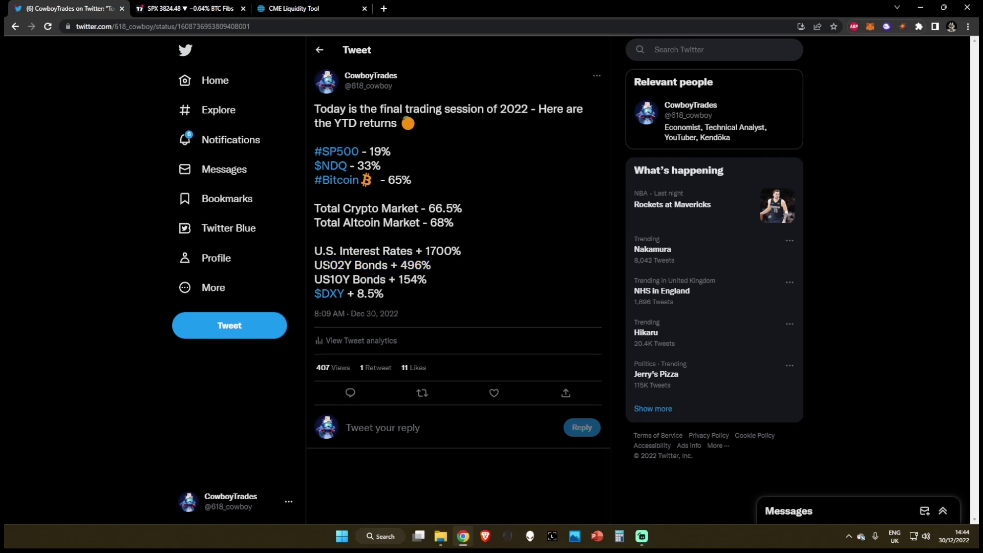
{"action": "left_click_drag", "start_coordinate": [439, 269], "coordinate": [404, 280]}
{"action": "triple_click", "coordinate": [435, 279]}
{"action": "left_click", "coordinate": [438, 280]}
{"action": "left_click_drag", "start_coordinate": [396, 294], "coordinate": [315, 284]}
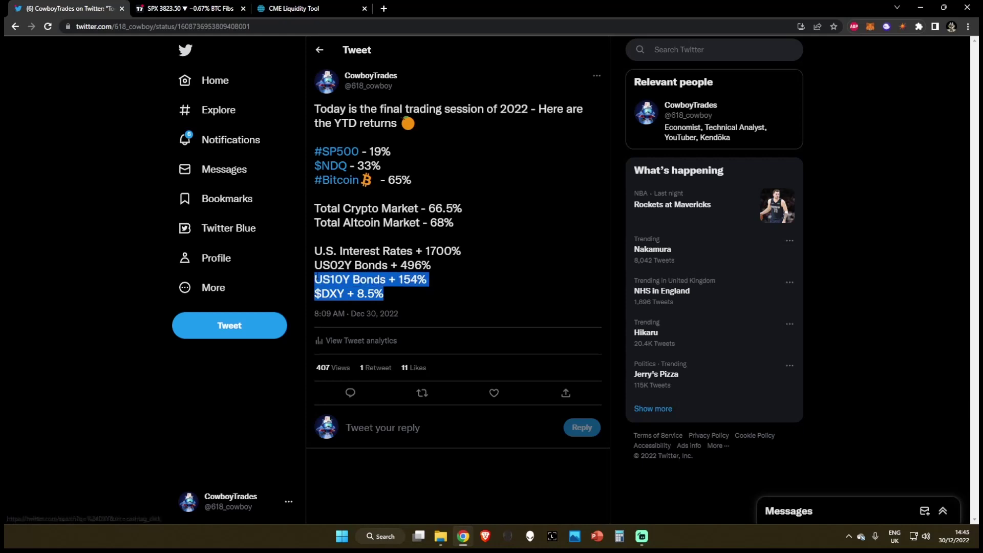
{"action": "left_click", "coordinate": [318, 284]}
Switch to TradingView and open the TIP bond ETF chart on the daily timeframe, showing the 2022 decline and its channels.
{"action": "left_click", "coordinate": [186, 8]}
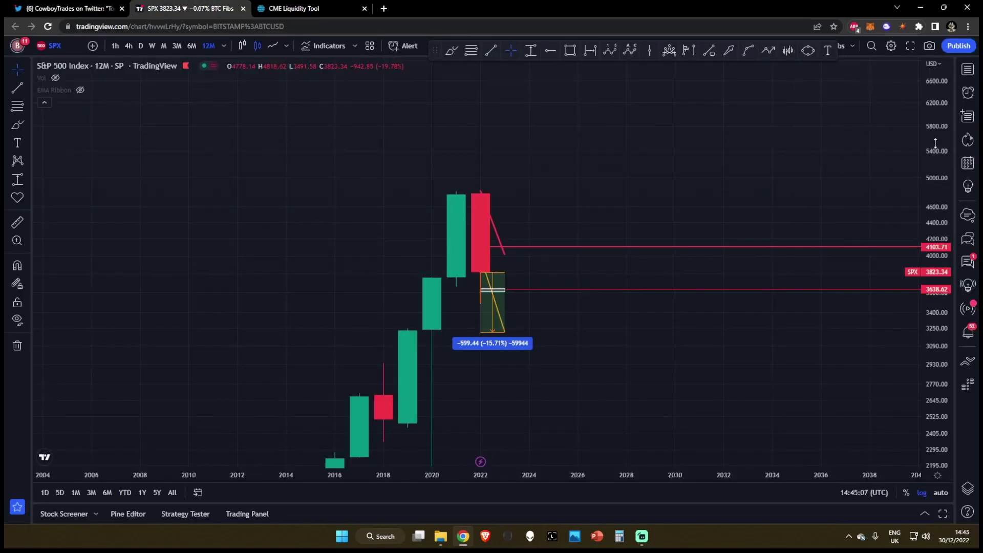
{"action": "left_click", "coordinate": [151, 46]}
{"action": "scroll", "coordinate": [899, 287], "scroll_direction": "down", "scroll_amount": 4}
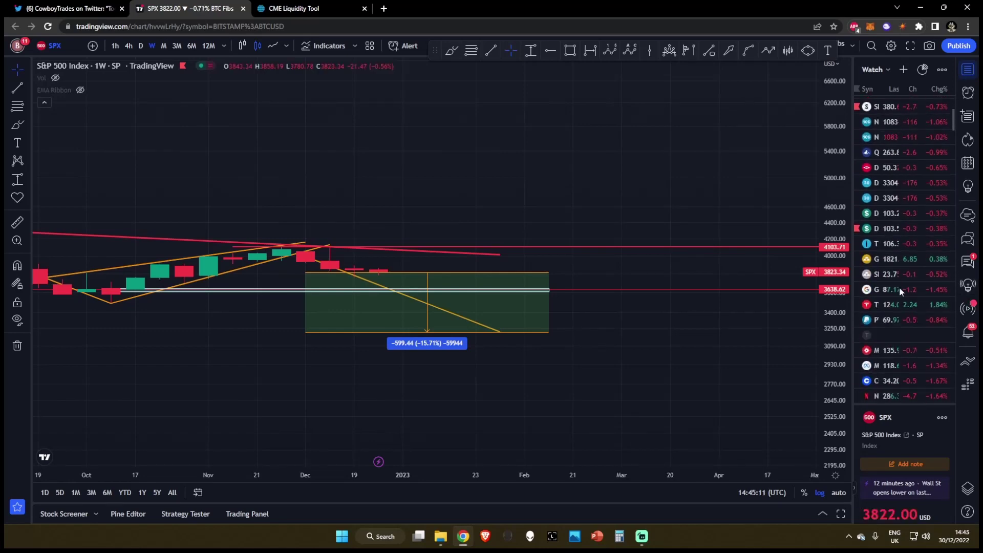
{"action": "left_click", "coordinate": [890, 245]}
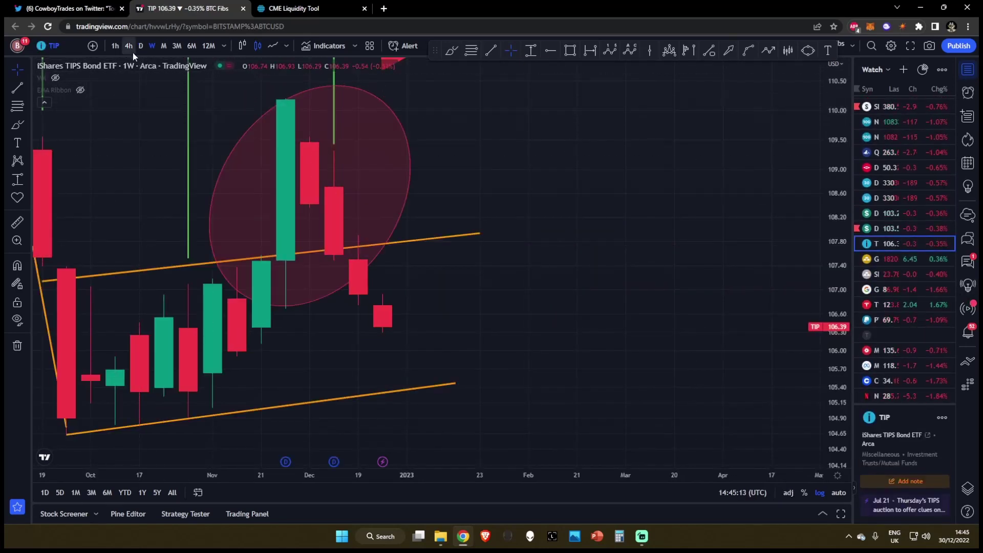
{"action": "left_click", "coordinate": [140, 46]}
{"action": "scroll", "coordinate": [701, 356], "scroll_direction": "down", "scroll_amount": 6}
{"action": "scroll", "coordinate": [704, 356], "scroll_direction": "down", "scroll_amount": 8}
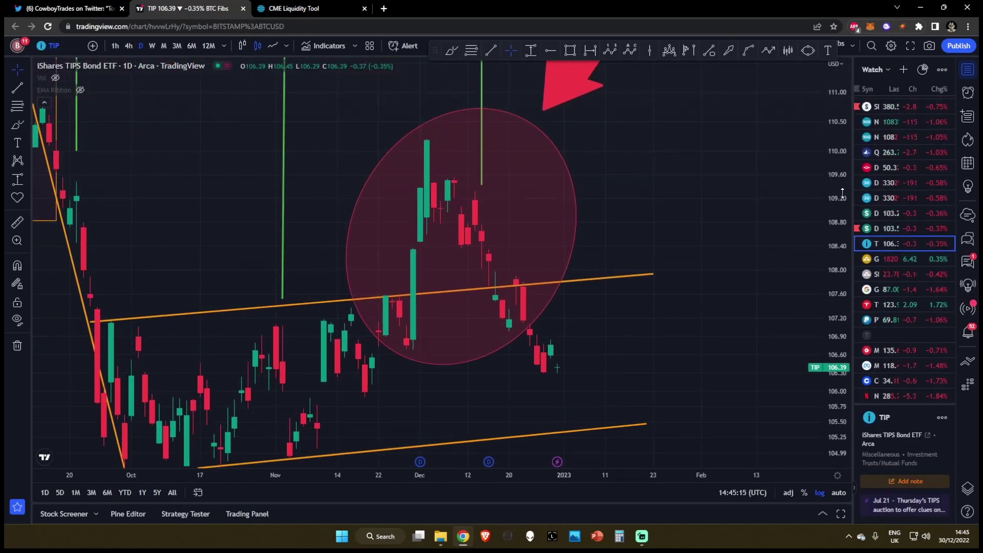
{"action": "left_click_drag", "start_coordinate": [765, 375], "coordinate": [629, 391]}
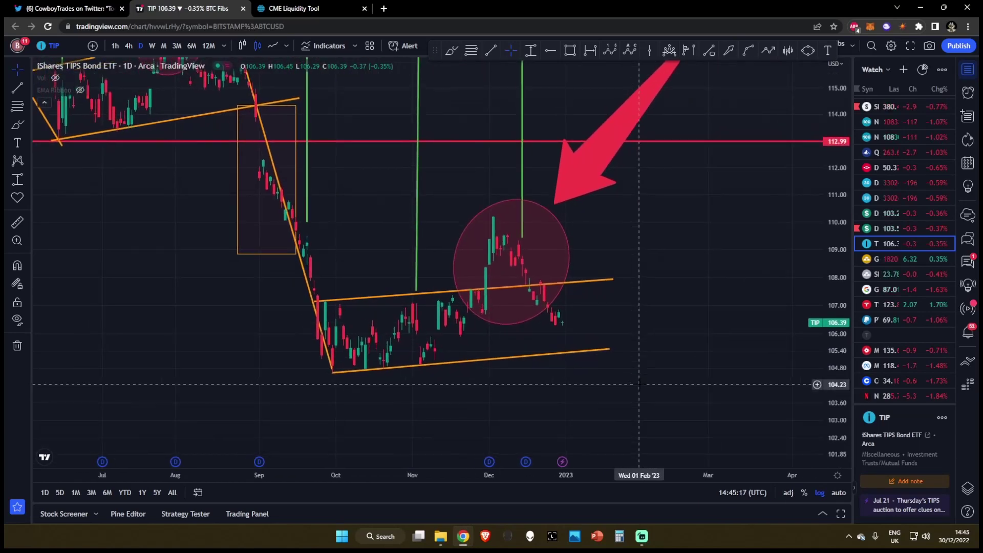
{"action": "scroll", "coordinate": [562, 324], "scroll_direction": "down", "scroll_amount": 5}
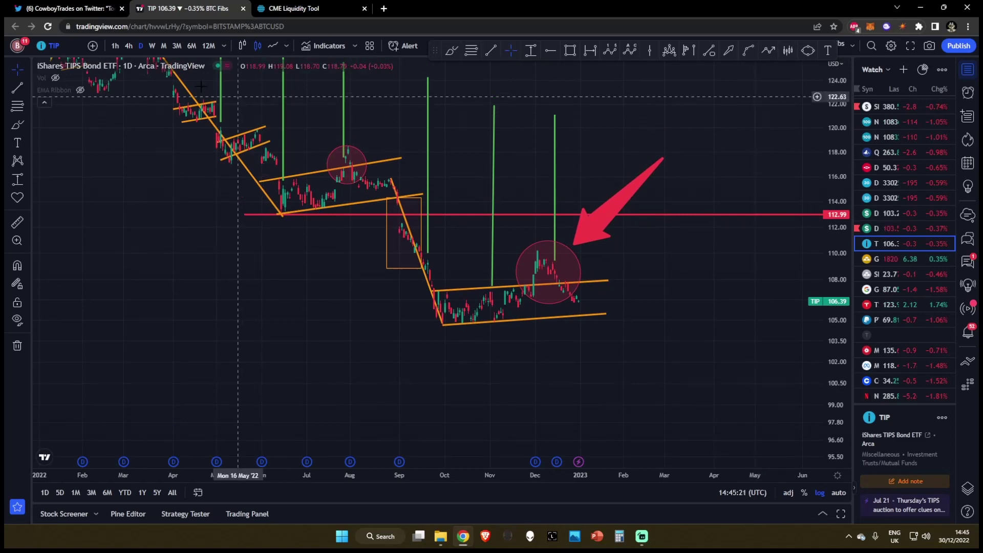
Add SPX as a comparison symbol in a new pane beneath the daily TIP chart and rescale the TIP pane.
{"action": "left_click", "coordinate": [92, 46]}
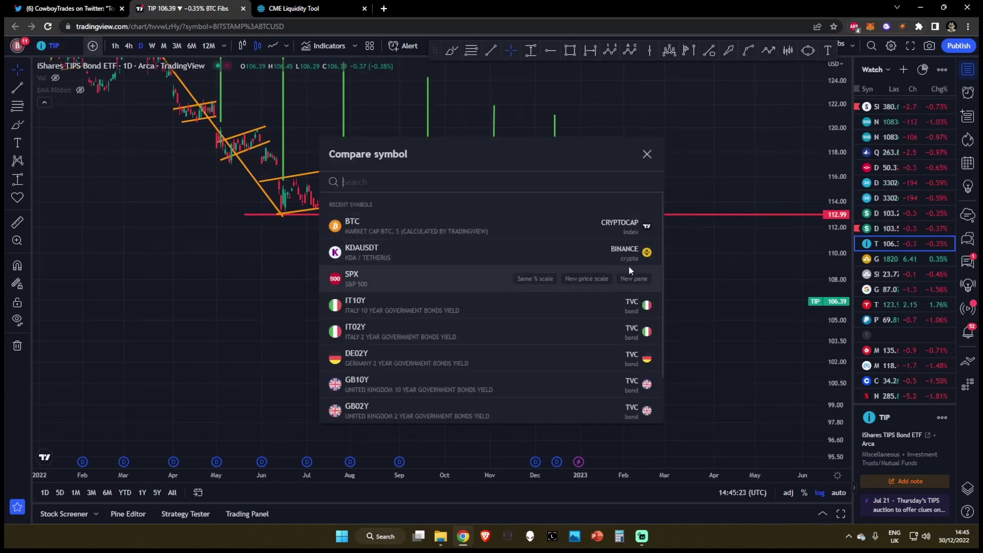
{"action": "left_click", "coordinate": [634, 278]}
{"action": "left_click", "coordinate": [647, 153]}
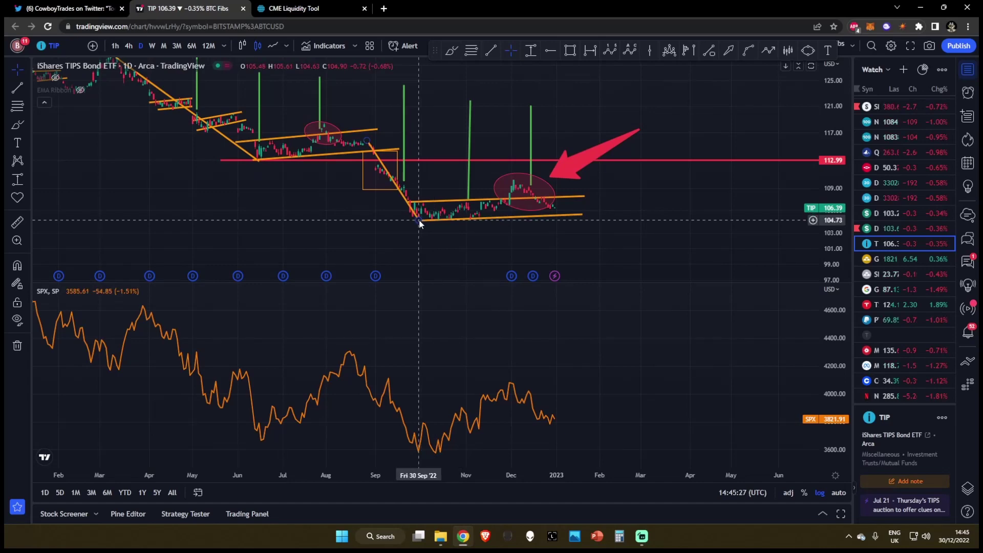
{"action": "left_click_drag", "start_coordinate": [766, 239], "coordinate": [746, 206]}
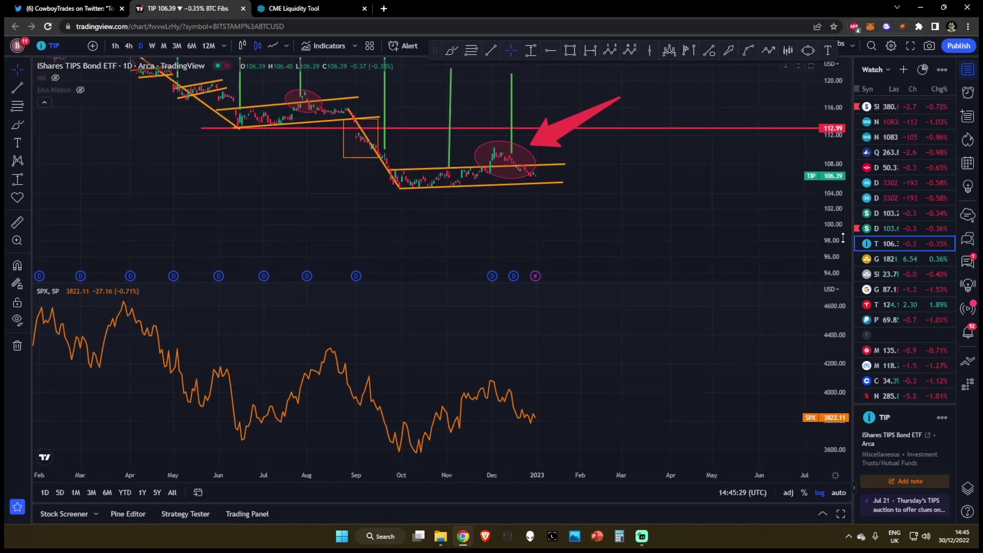
{"action": "left_click_drag", "start_coordinate": [842, 234], "coordinate": [843, 193]}
{"action": "left_click_drag", "start_coordinate": [356, 110], "coordinate": [404, 159]}
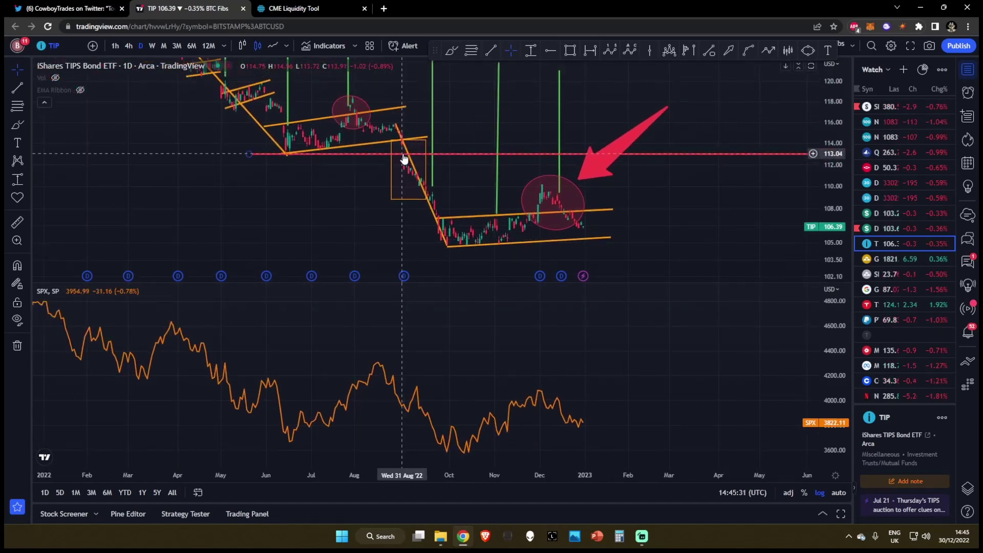
Mark the late-August channel breakdown, the July–August move and the current channel on the TIP chart with the Brush, and remove the strokes.
{"action": "left_click", "coordinate": [451, 50]}
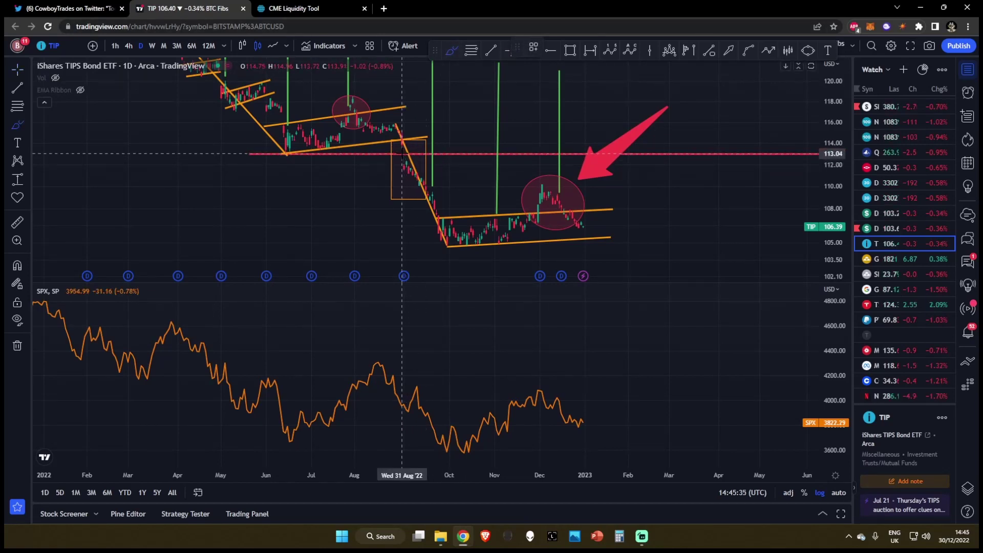
{"action": "left_click_drag", "start_coordinate": [401, 153], "coordinate": [408, 151]}
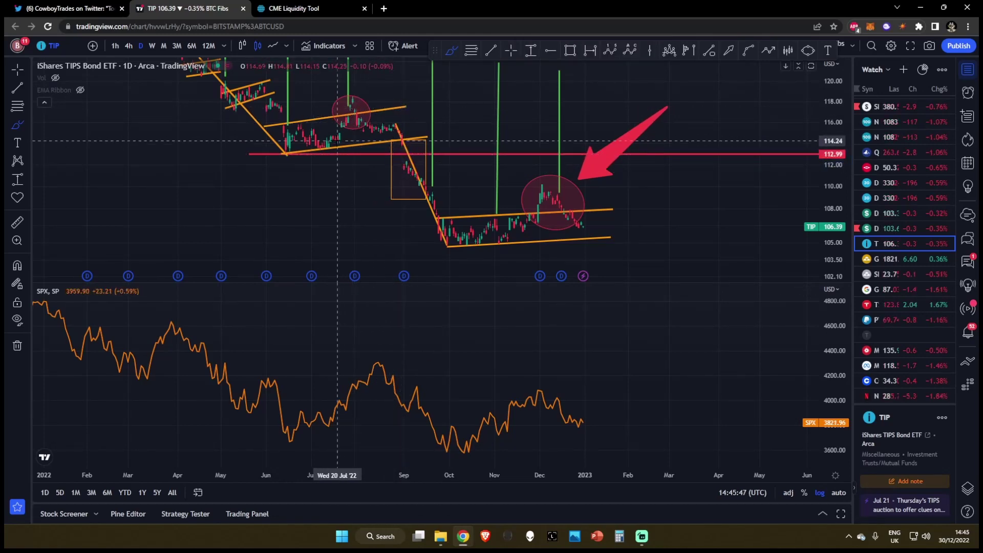
{"action": "mouse_move", "coordinate": [350, 101]}
{"action": "left_mouse_down"}
{"action": "mouse_move", "coordinate": [361, 128]}
{"action": "mouse_move", "coordinate": [392, 126]}
{"action": "mouse_move", "coordinate": [408, 150]}
{"action": "left_mouse_up"}
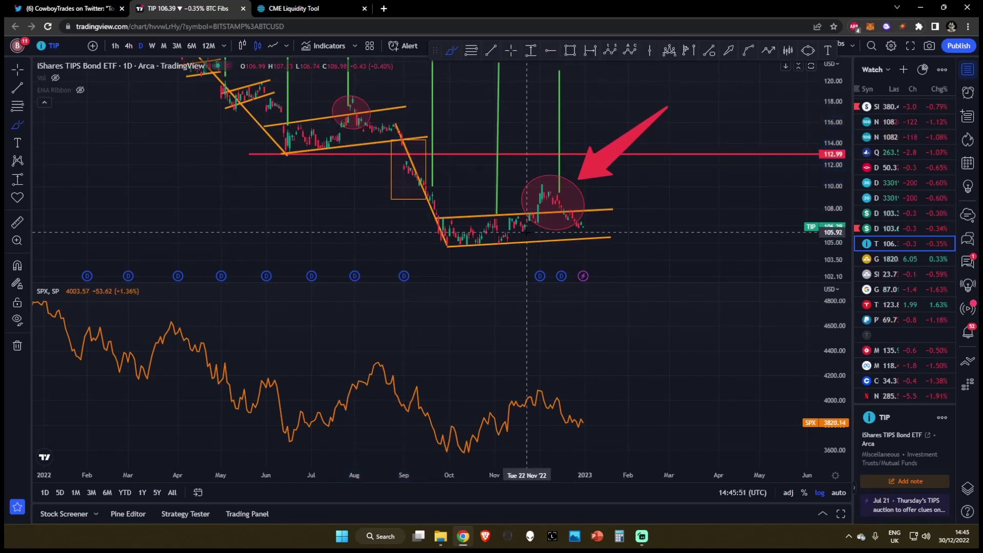
{"action": "mouse_move", "coordinate": [526, 233]}
{"action": "left_mouse_down"}
{"action": "mouse_move", "coordinate": [546, 182]}
{"action": "mouse_move", "coordinate": [575, 219]}
{"action": "mouse_move", "coordinate": [592, 221]}
{"action": "mouse_move", "coordinate": [616, 271]}
{"action": "left_mouse_up"}
{"action": "key", "text": "Delete"}
Return to the cursor and remove the SPX comparison pane from the TIP chart.
{"action": "left_click", "coordinate": [511, 51]}
{"action": "left_click_drag", "start_coordinate": [703, 187], "coordinate": [665, 174]}
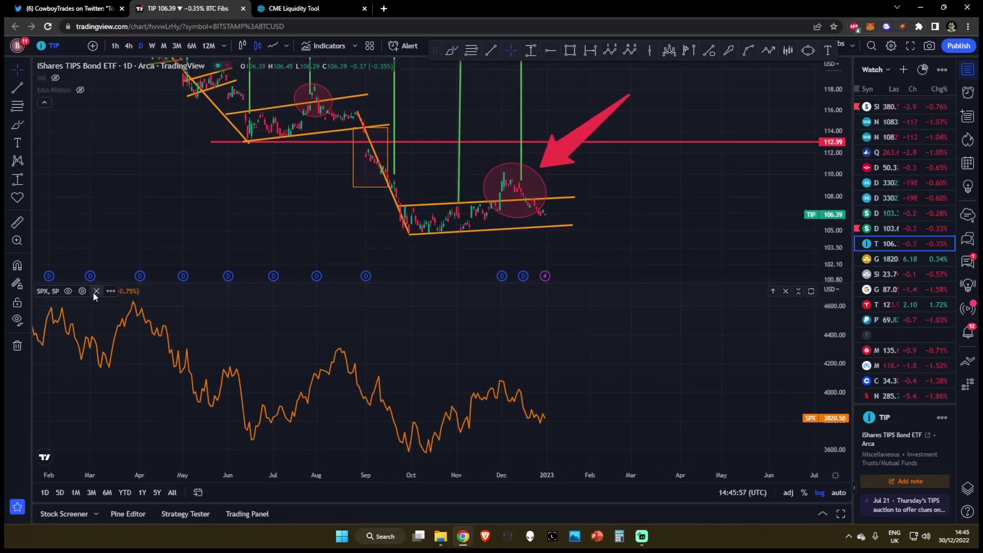
{"action": "left_click", "coordinate": [96, 291]}
{"action": "scroll", "coordinate": [664, 351], "scroll_direction": "up", "scroll_amount": 4}
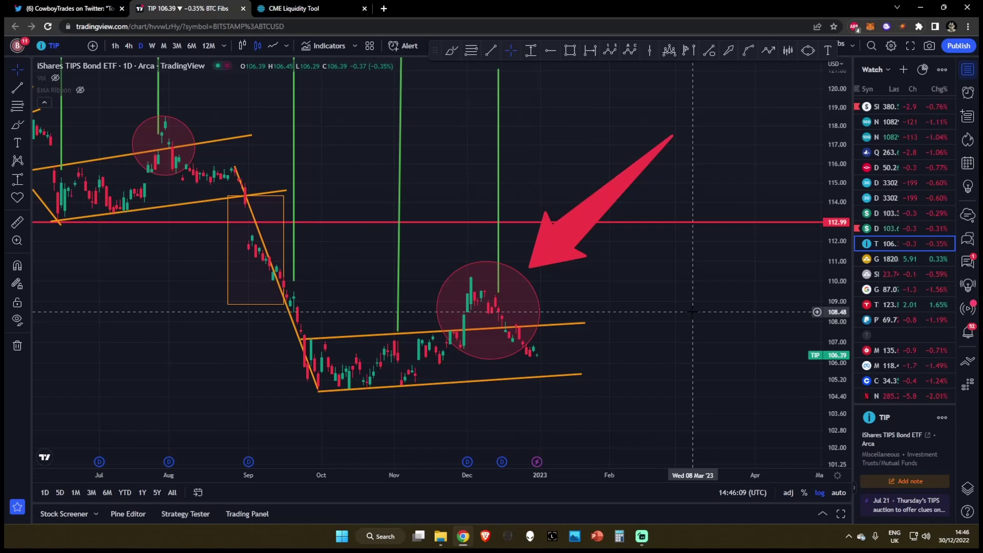
Open the daily US10Y bond yield chart from the watchlist, showing the August–October rally and the descending channel that follows.
{"action": "scroll", "coordinate": [901, 353], "scroll_direction": "up", "scroll_amount": 3}
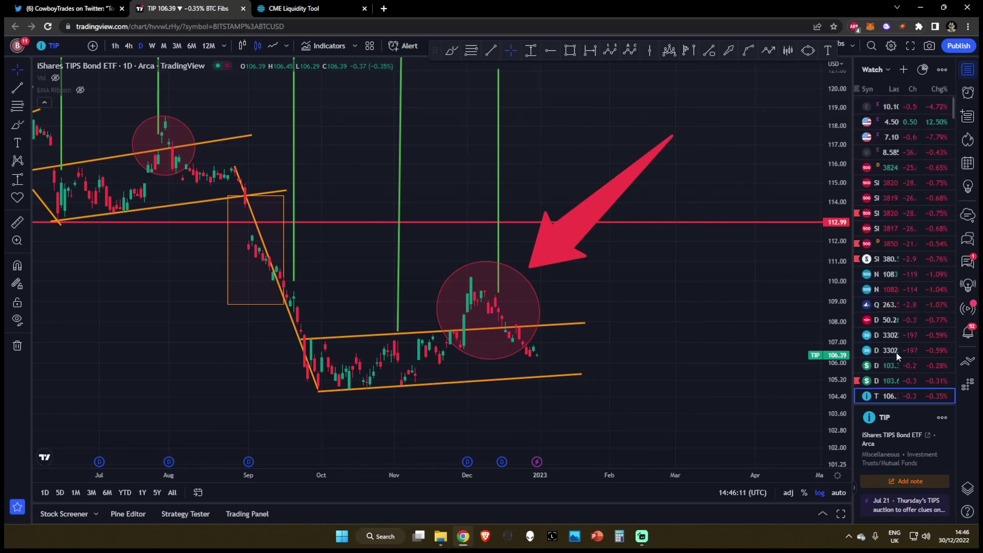
{"action": "scroll", "coordinate": [902, 326], "scroll_direction": "down", "scroll_amount": 4}
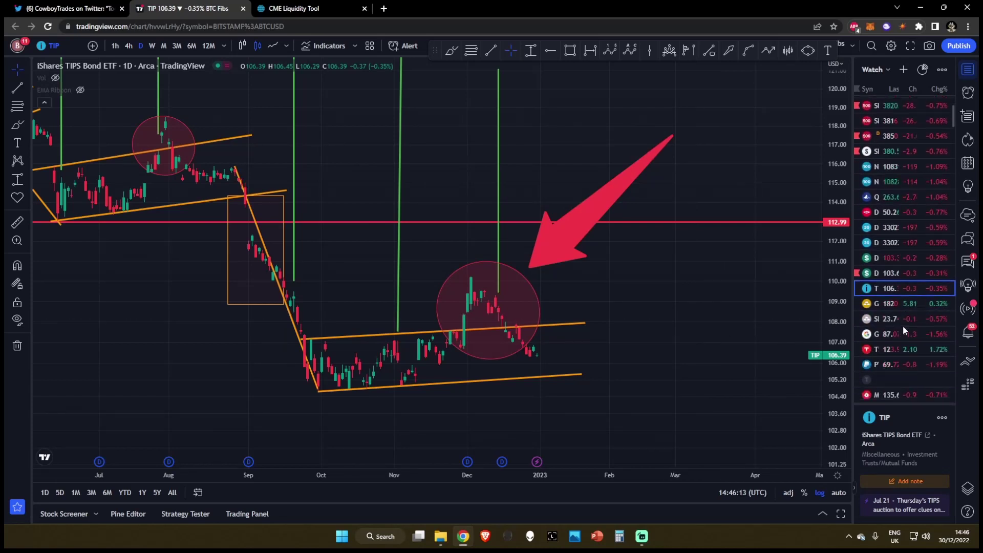
{"action": "scroll", "coordinate": [902, 325], "scroll_direction": "down", "scroll_amount": 4}
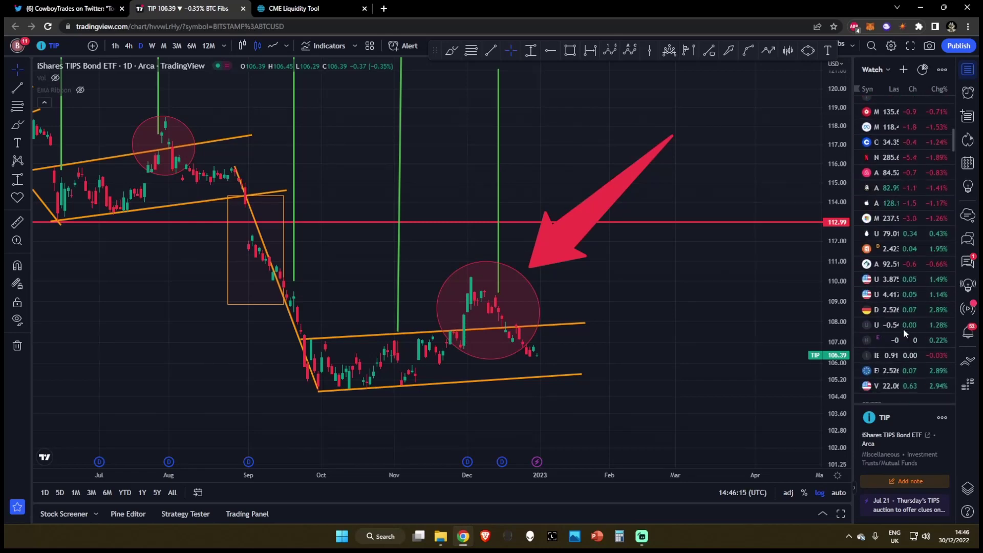
{"action": "left_click", "coordinate": [891, 265]}
{"action": "left_click_drag", "start_coordinate": [632, 337], "coordinate": [691, 409]}
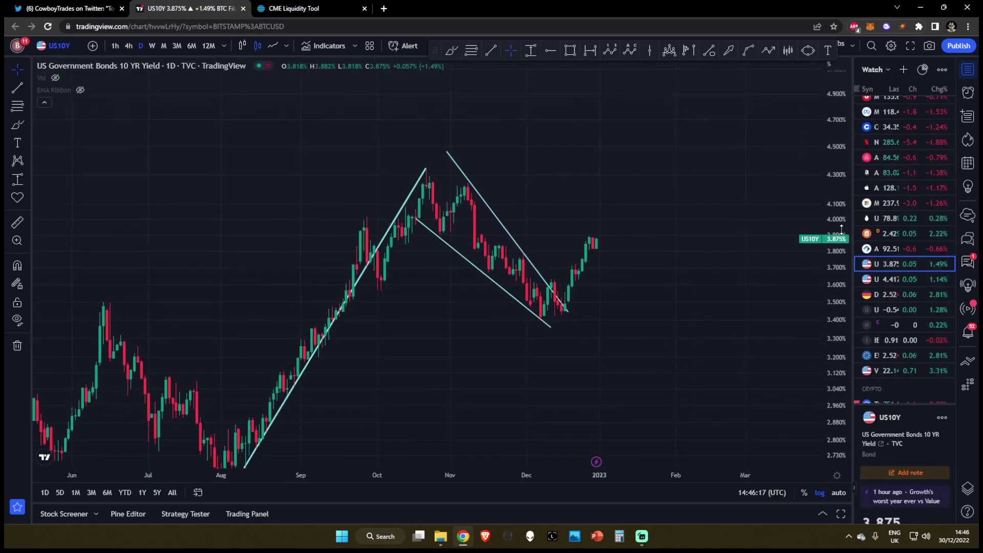
{"action": "left_click_drag", "start_coordinate": [841, 230], "coordinate": [834, 343]}
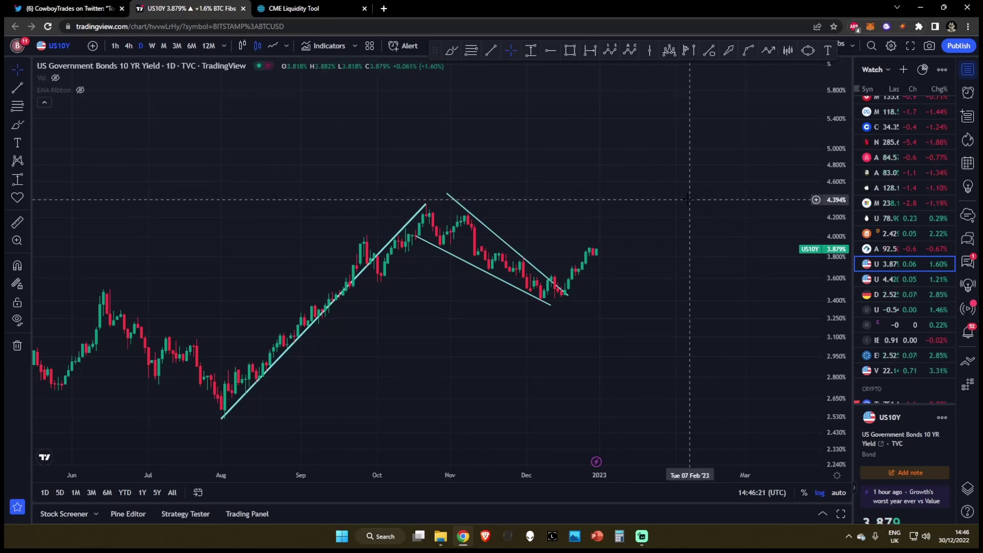
{"action": "left_click_drag", "start_coordinate": [689, 199], "coordinate": [555, 203]}
{"action": "scroll", "coordinate": [681, 199], "scroll_direction": "down", "scroll_amount": 2}
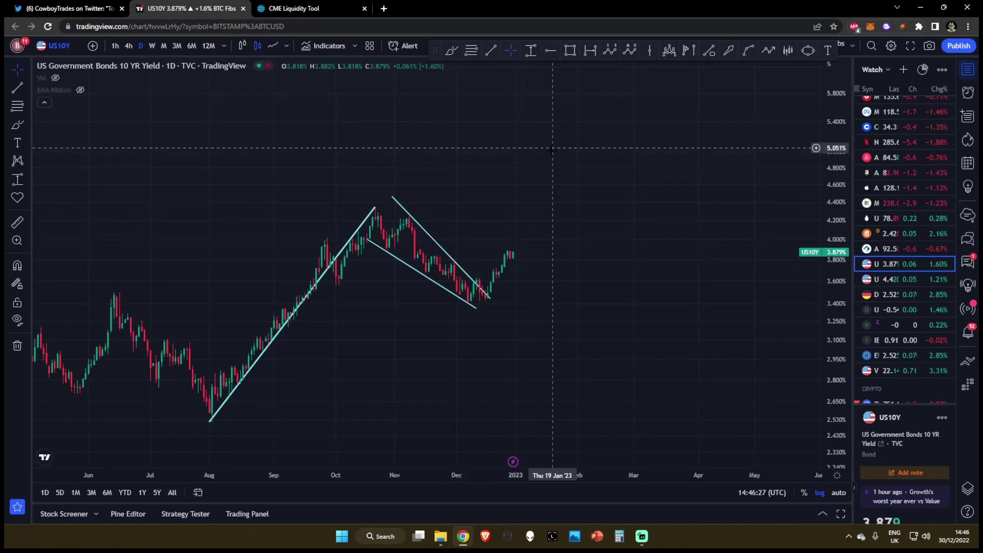
{"action": "scroll", "coordinate": [662, 383], "scroll_direction": "down", "scroll_amount": 1}
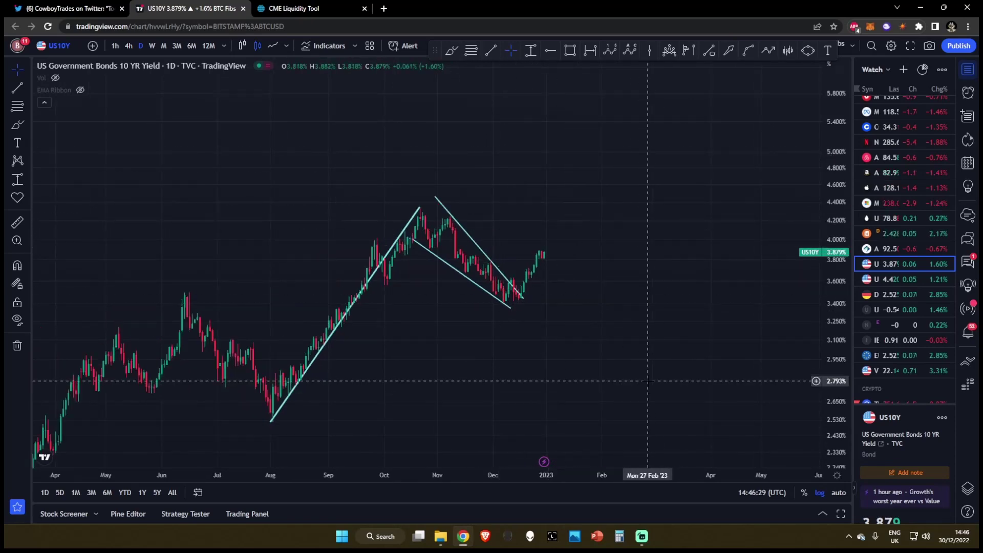
Move the August–October rally line to start at the US10Y channel's December low, projecting to about 6%, and undo the move.
{"action": "scroll", "coordinate": [648, 381], "scroll_direction": "down", "scroll_amount": 2}
{"action": "left_click_drag", "start_coordinate": [833, 235], "coordinate": [828, 323]}
{"action": "left_click_drag", "start_coordinate": [732, 316], "coordinate": [657, 351]}
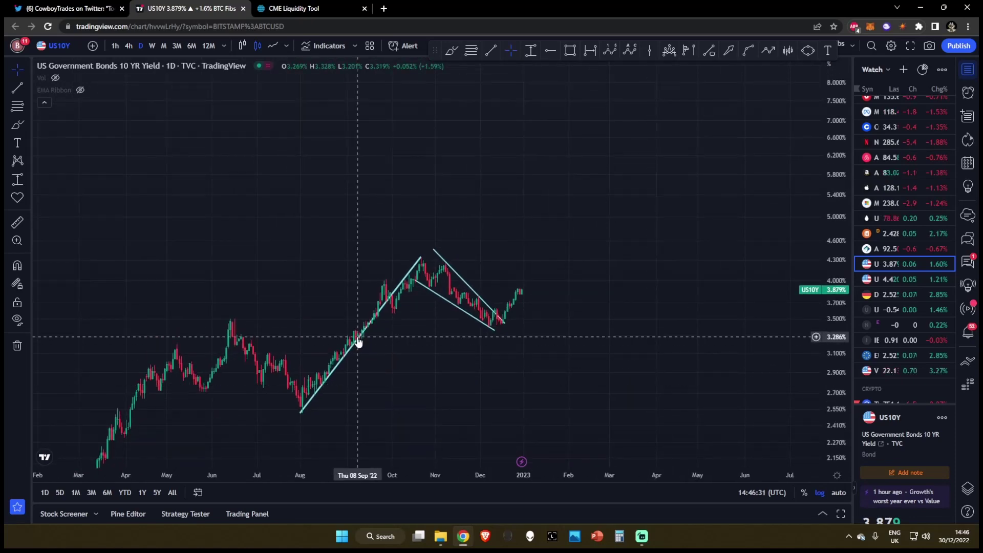
{"action": "left_click_drag", "start_coordinate": [360, 338], "coordinate": [510, 249]}
{"action": "left_click", "coordinate": [623, 228]}
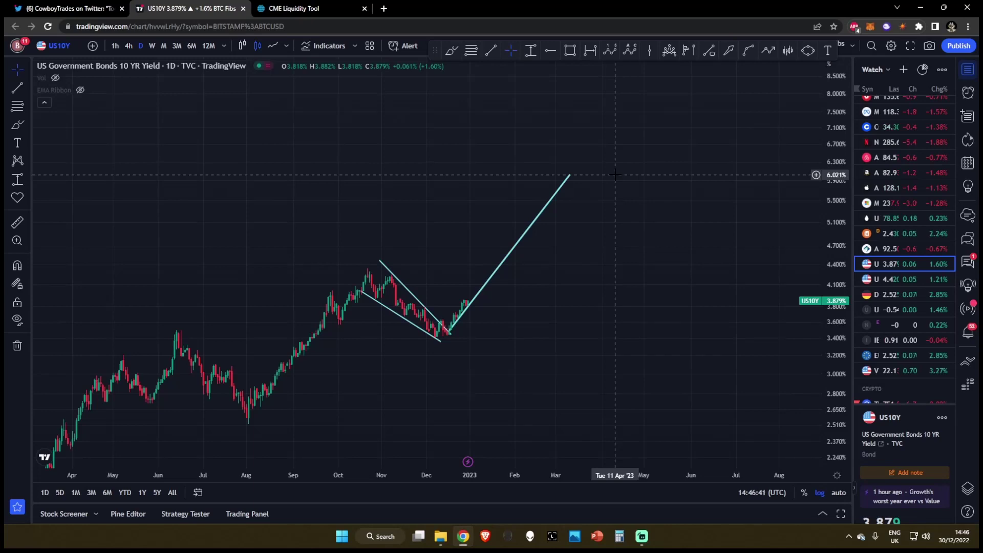
{"action": "key", "text": "ctrl+z"}
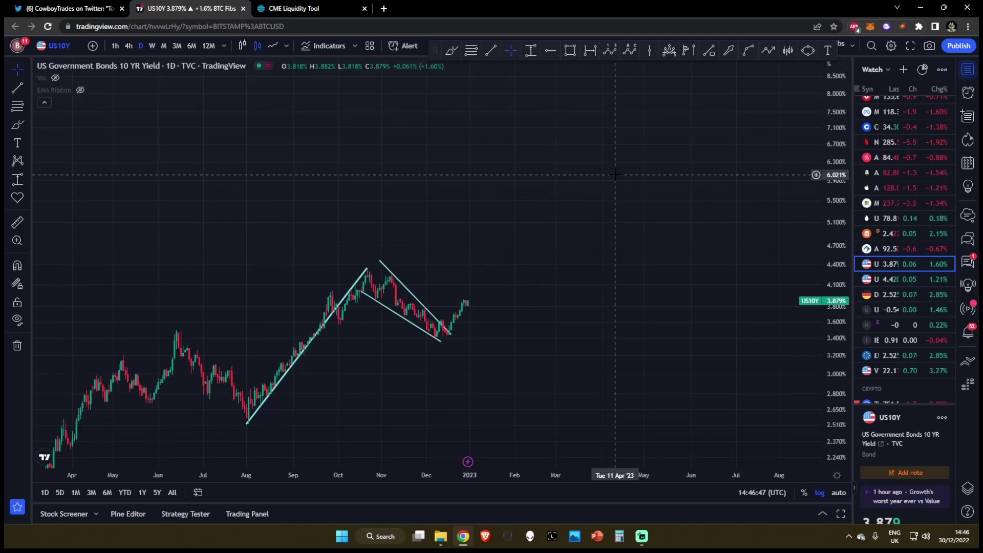
Draw a Fib retracement on the US10Y chart from the October high at about 4.335% to the December low at about 3.405%.
{"action": "left_click_drag", "start_coordinate": [621, 248], "coordinate": [682, 261]}
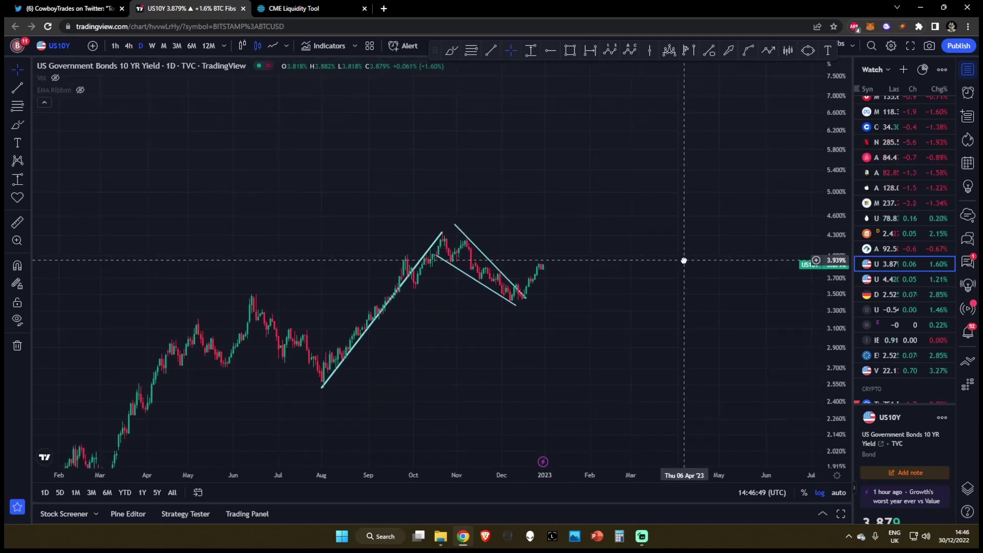
{"action": "left_click", "coordinate": [471, 50]}
{"action": "left_click", "coordinate": [405, 232]}
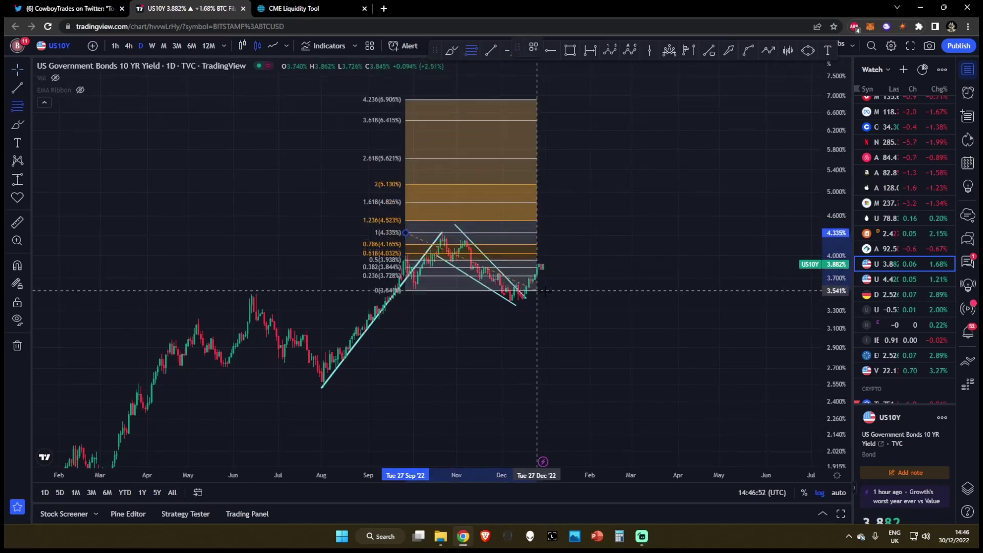
{"action": "left_click", "coordinate": [608, 301]}
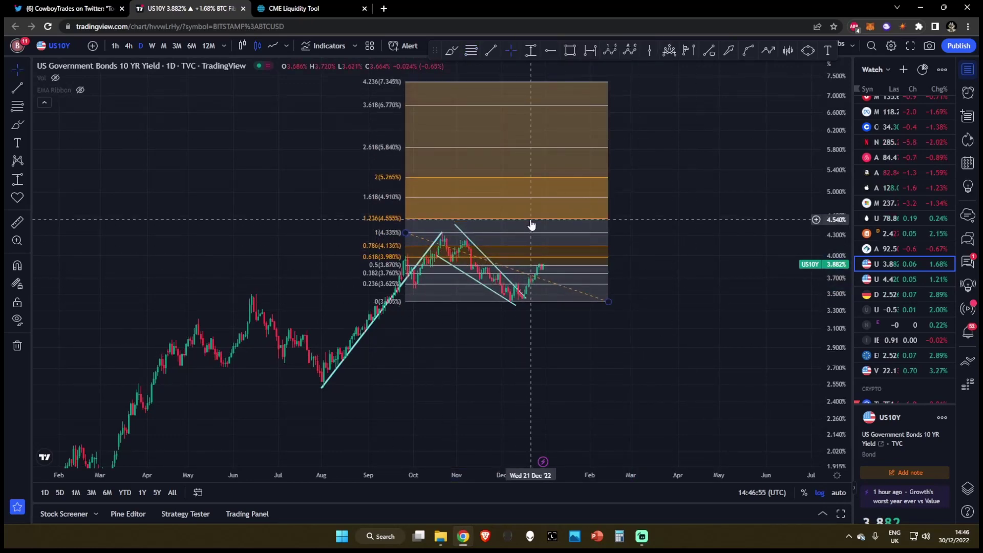
Place a horizontal ray on the retracement's 1.236 level at about 4.556% on the US10Y chart.
{"action": "left_click", "coordinate": [550, 51]}
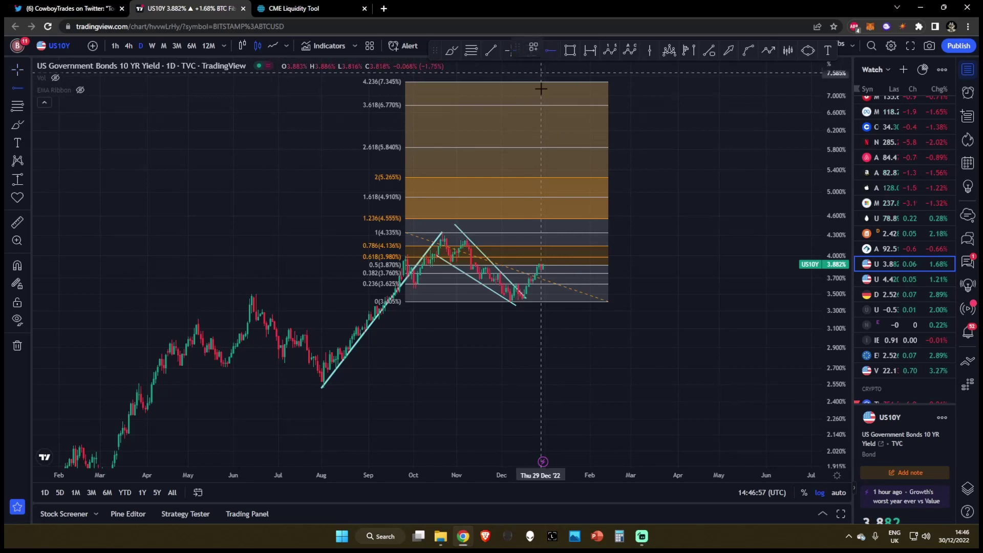
{"action": "left_click", "coordinate": [408, 218]}
{"action": "left_click", "coordinate": [766, 189]}
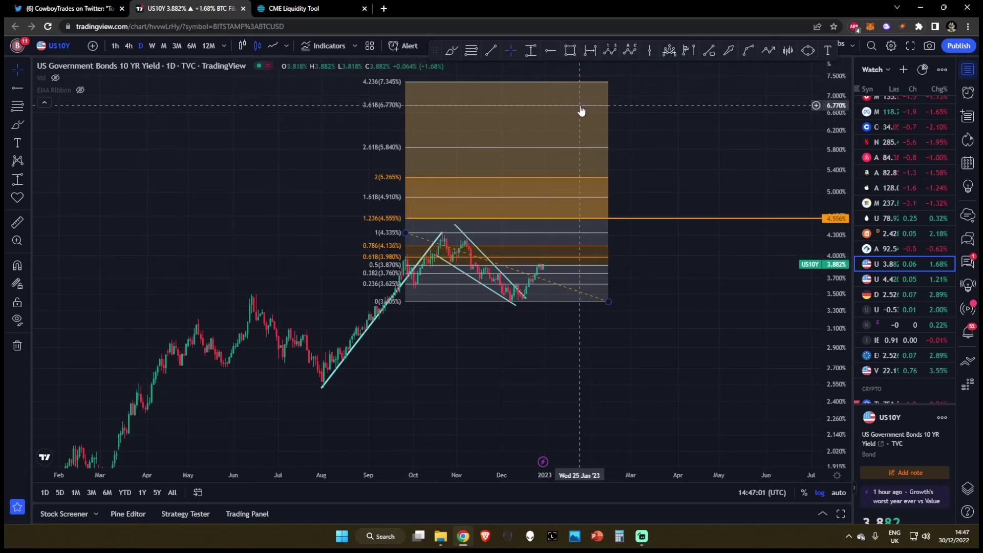
Add a price range on the US10Y chart from the latest candles at about 3.89% up to the 1.236 level.
{"action": "left_click", "coordinate": [531, 50]}
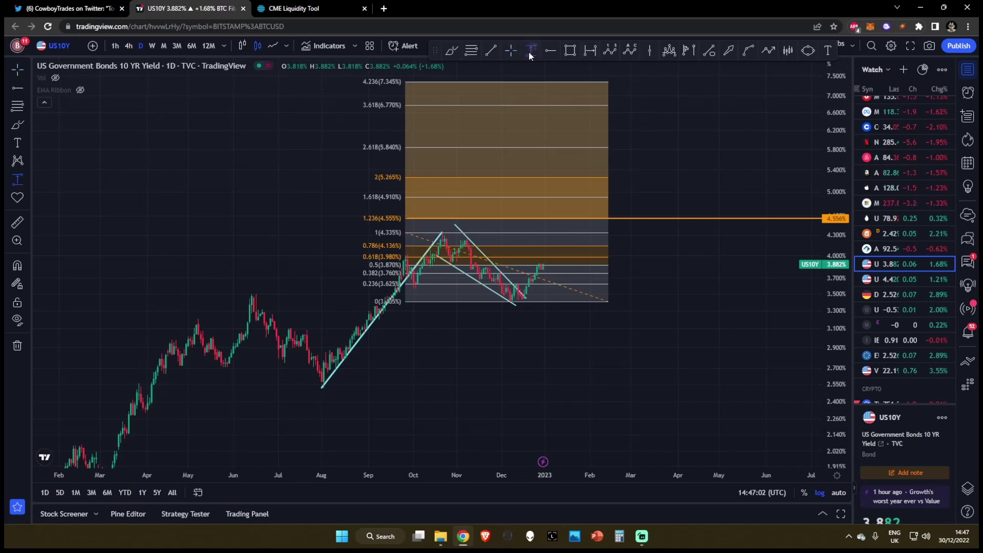
{"action": "left_click", "coordinate": [535, 263]}
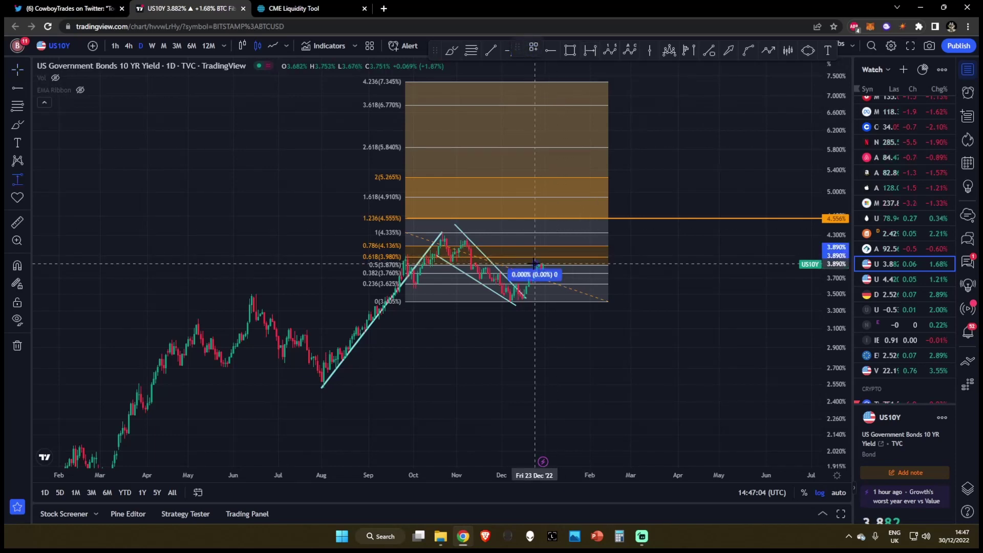
{"action": "left_click", "coordinate": [608, 218]}
{"action": "left_click", "coordinate": [682, 155]}
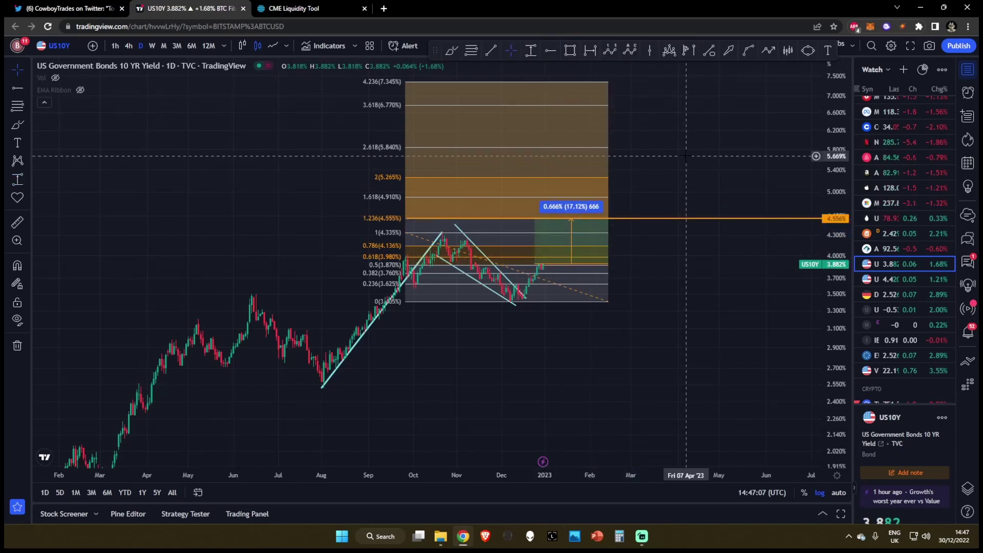
{"action": "left_click_drag", "start_coordinate": [686, 156], "coordinate": [673, 157]}
Open the daily US02Y bond yield chart from the watchlist and rescale it to show the rally and the following wedge.
{"action": "left_click", "coordinate": [901, 279]}
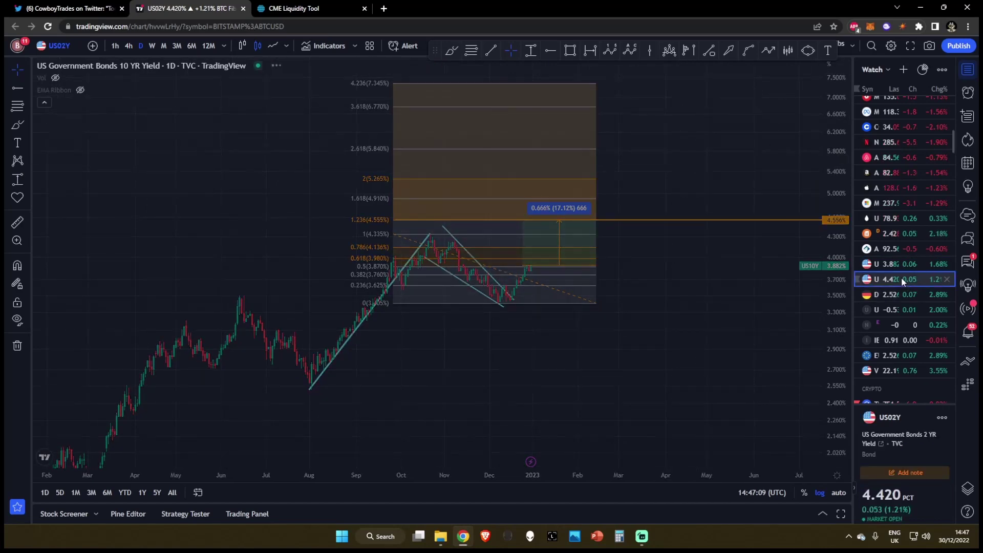
{"action": "left_click_drag", "start_coordinate": [827, 302], "coordinate": [828, 87]}
{"action": "left_click_drag", "start_coordinate": [710, 261], "coordinate": [708, 213]}
Draw a Fib retracement on the US02Y chart from the wedge high at about 4.892% to its low at about 4.137%.
{"action": "left_click", "coordinate": [472, 51]}
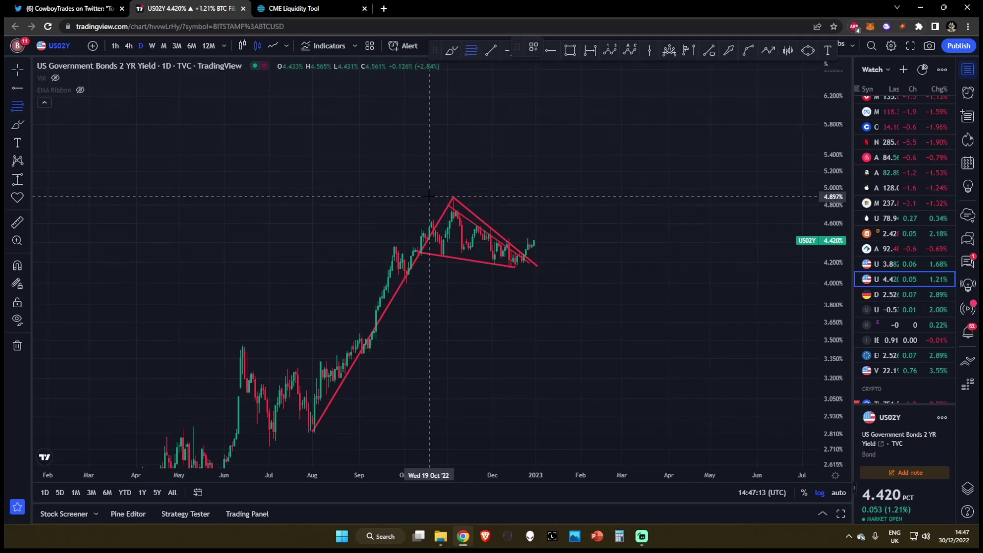
{"action": "left_click", "coordinate": [433, 197]}
{"action": "left_click", "coordinate": [608, 268]}
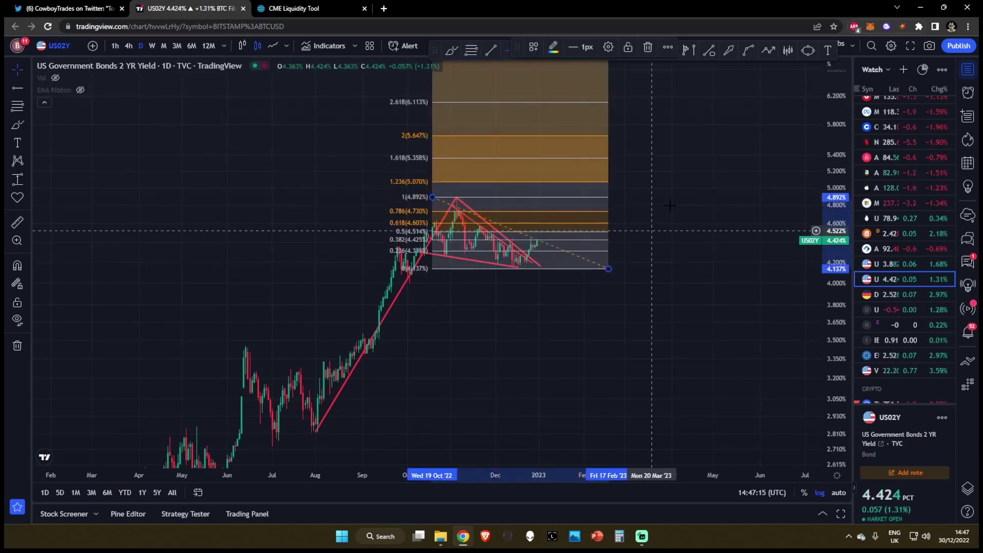
{"action": "left_click_drag", "start_coordinate": [680, 172], "coordinate": [665, 188]}
Add a price range on US02Y from about 4.427% to the 1.236 level, and mark that level with a horizontal ray at about 5.069%.
{"action": "left_click", "coordinate": [534, 50]}
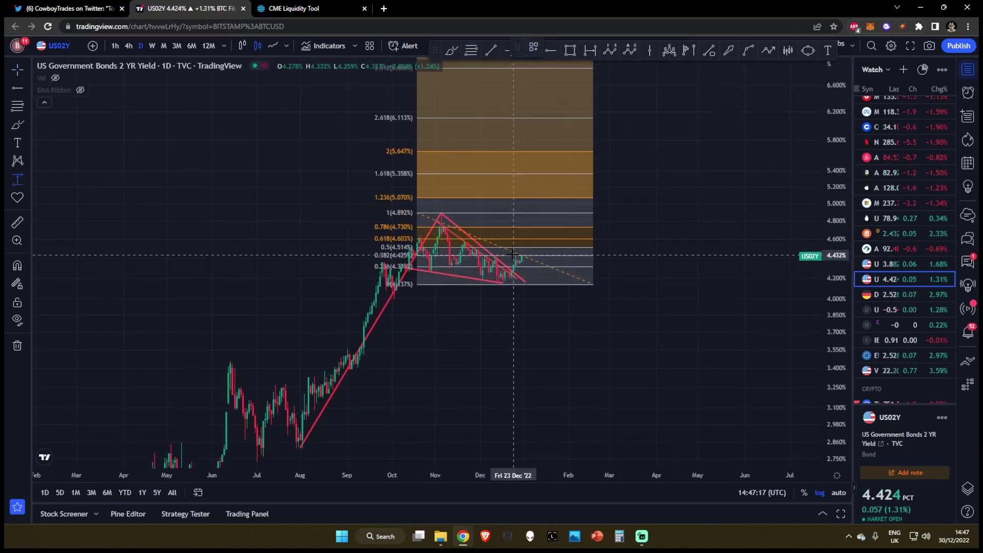
{"action": "left_click", "coordinate": [513, 255]}
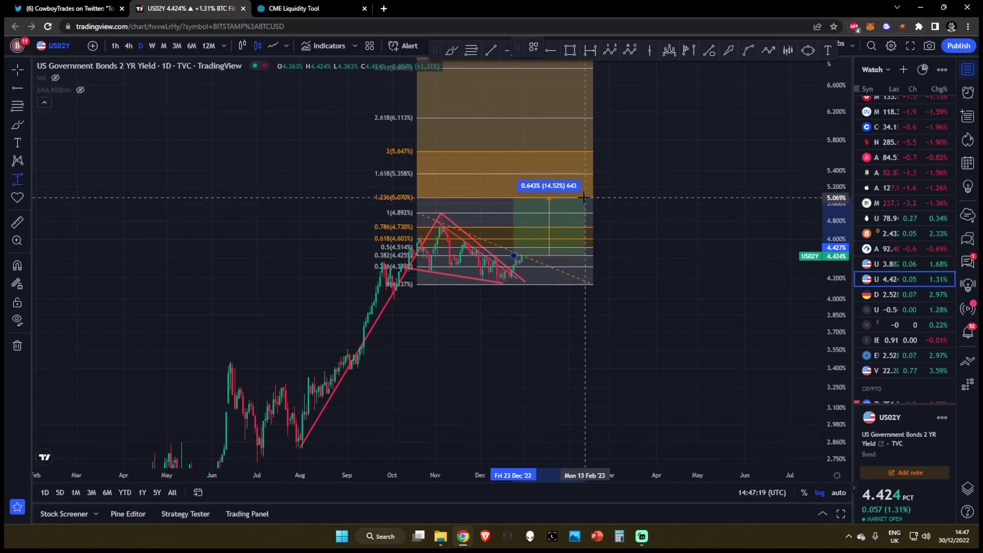
{"action": "left_click", "coordinate": [585, 198]}
{"action": "key", "text": "alt+h"}
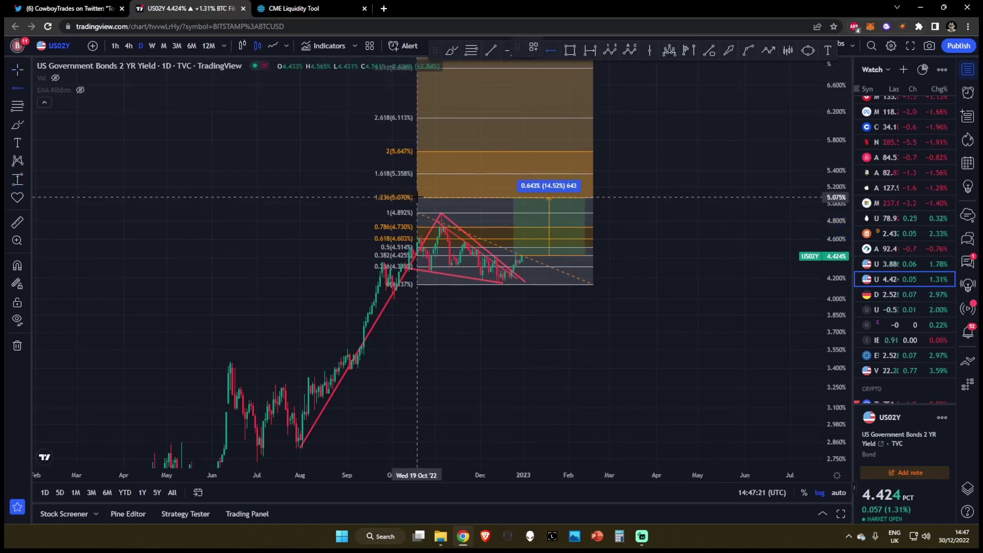
{"action": "left_click", "coordinate": [418, 199]}
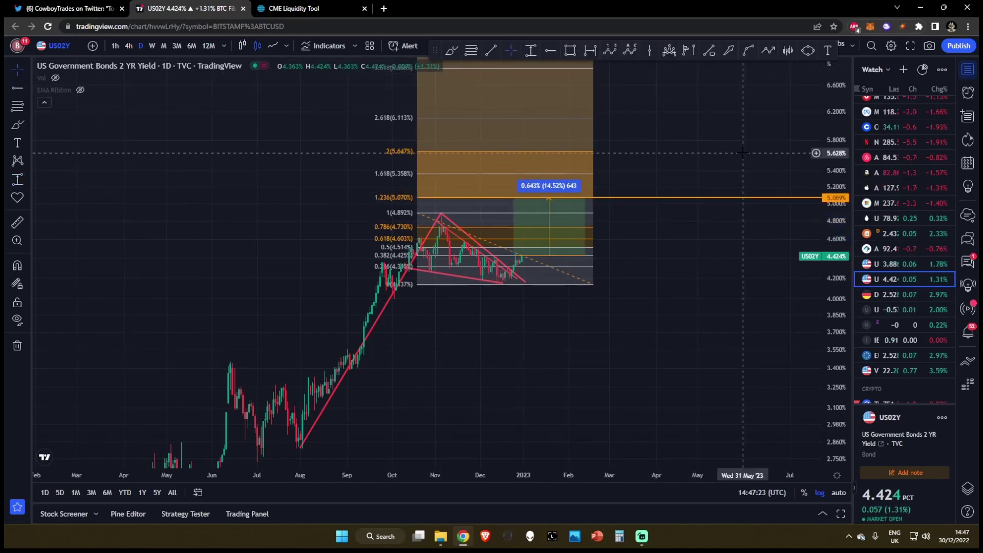
Open the VIX chart from the watchlist at the weekly interval, show the whole 2008 fractal projection, and hide the watchlist.
{"action": "left_click", "coordinate": [894, 370]}
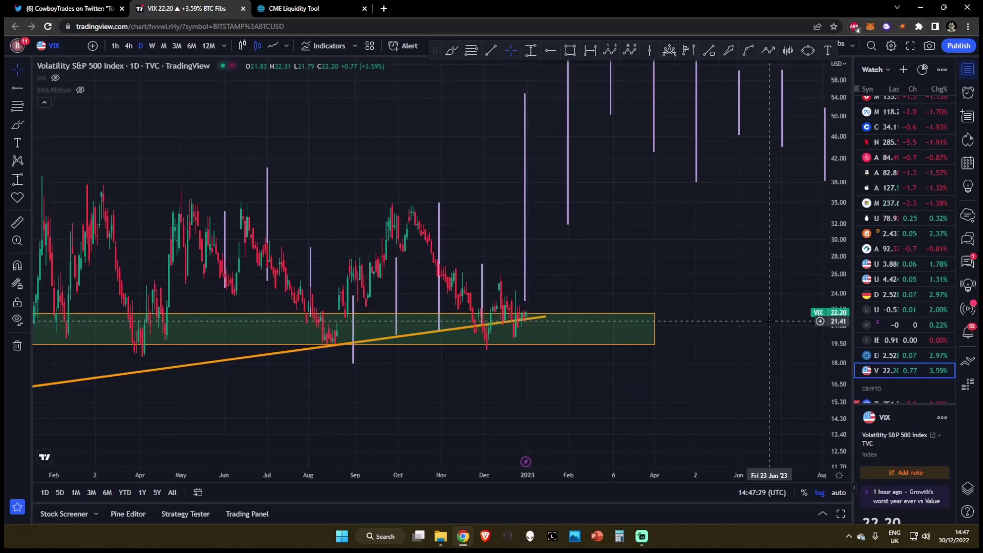
{"action": "scroll", "coordinate": [769, 318], "scroll_direction": "down", "scroll_amount": 3}
{"action": "left_click", "coordinate": [152, 46]}
{"action": "scroll", "coordinate": [647, 205], "scroll_direction": "up", "scroll_amount": 5}
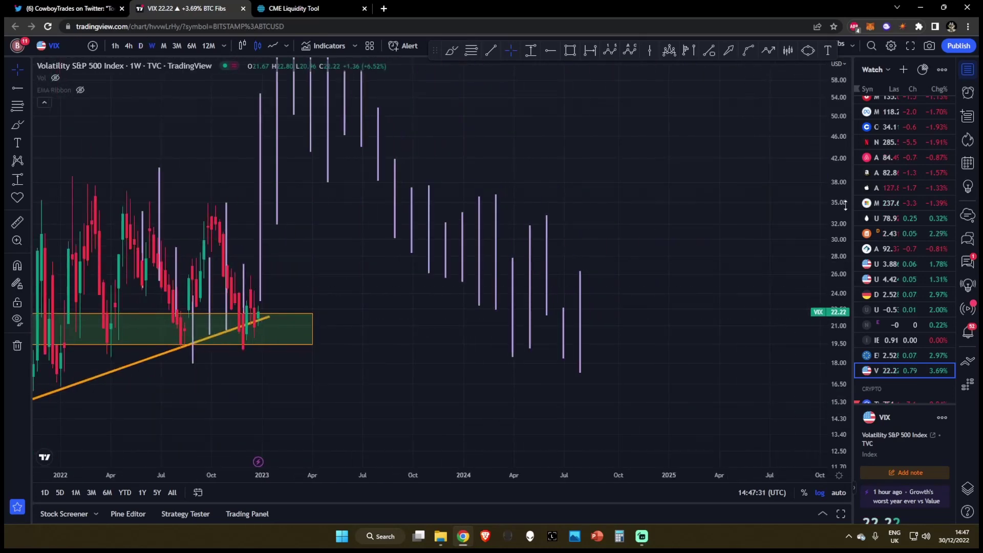
{"action": "scroll", "coordinate": [647, 206], "scroll_direction": "down", "scroll_amount": 3}
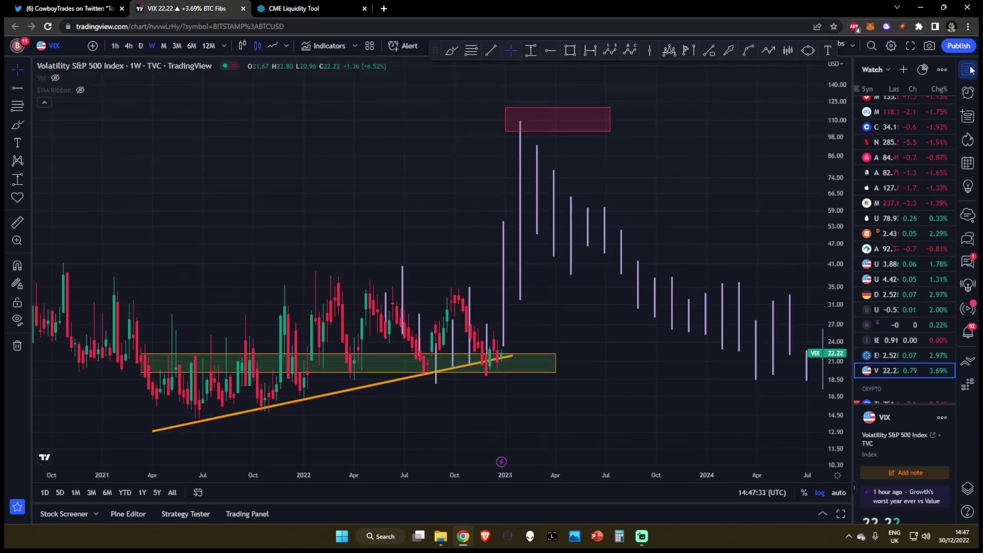
{"action": "left_click", "coordinate": [967, 69]}
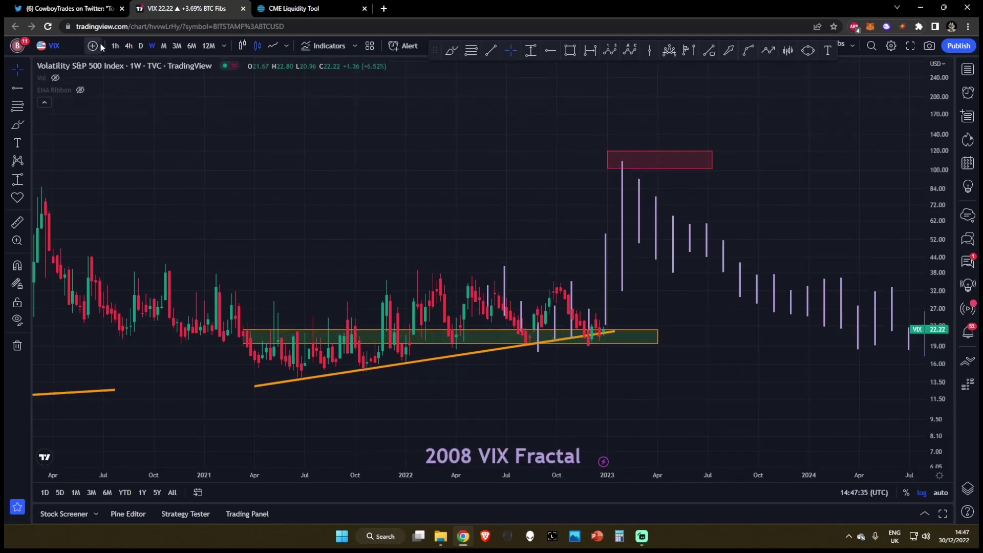
Add SPX as a comparison symbol in a new pane beneath the weekly VIX chart.
{"action": "left_click", "coordinate": [93, 47]}
{"action": "left_click", "coordinate": [634, 226]}
{"action": "left_click", "coordinate": [647, 154]}
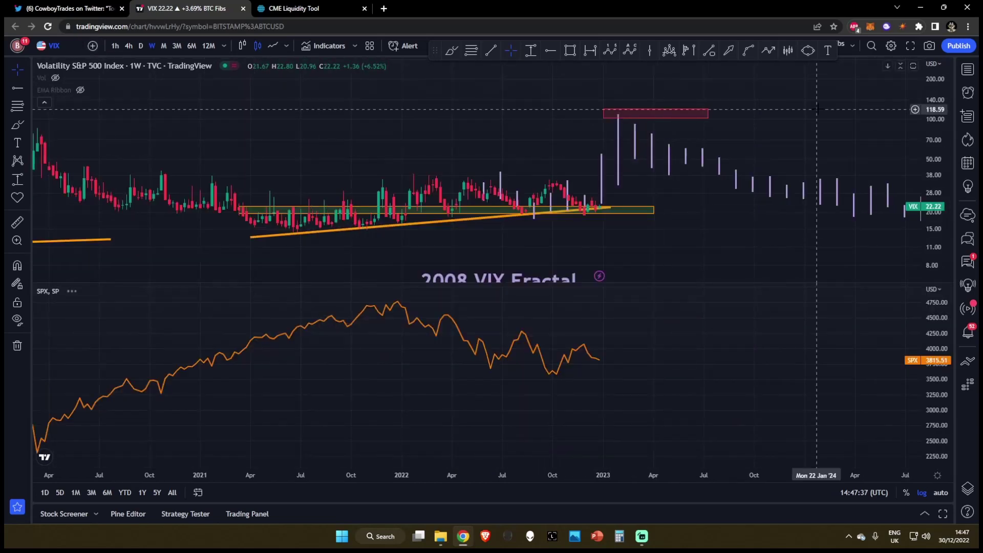
Circle the early-2020 VIX spike and matching SPX low with the Brush, undo the strokes and the SPX pane, and return to the cursor.
{"action": "left_click", "coordinate": [452, 50]}
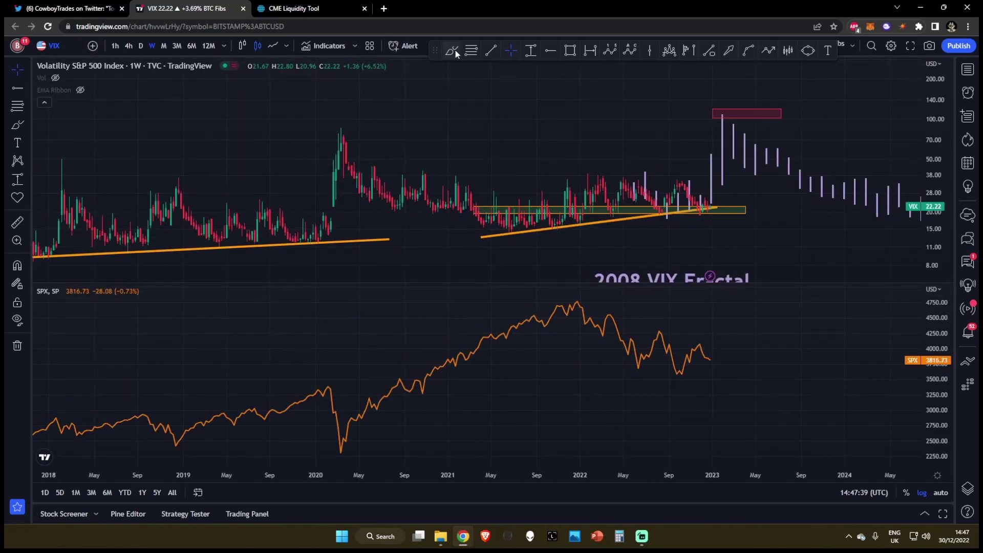
{"action": "left_click_drag", "start_coordinate": [353, 128], "coordinate": [355, 126]}
{"action": "left_click_drag", "start_coordinate": [346, 441], "coordinate": [344, 443]}
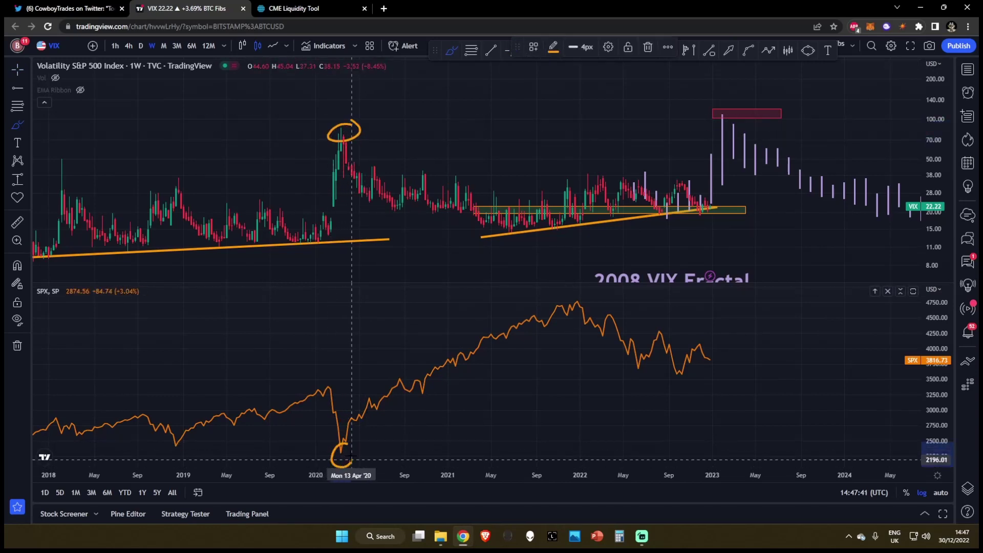
{"action": "key", "text": "ctrl+z"}
{"action": "key", "text": "ctrl+z"}
{"action": "key", "text": "ctrl+z"}
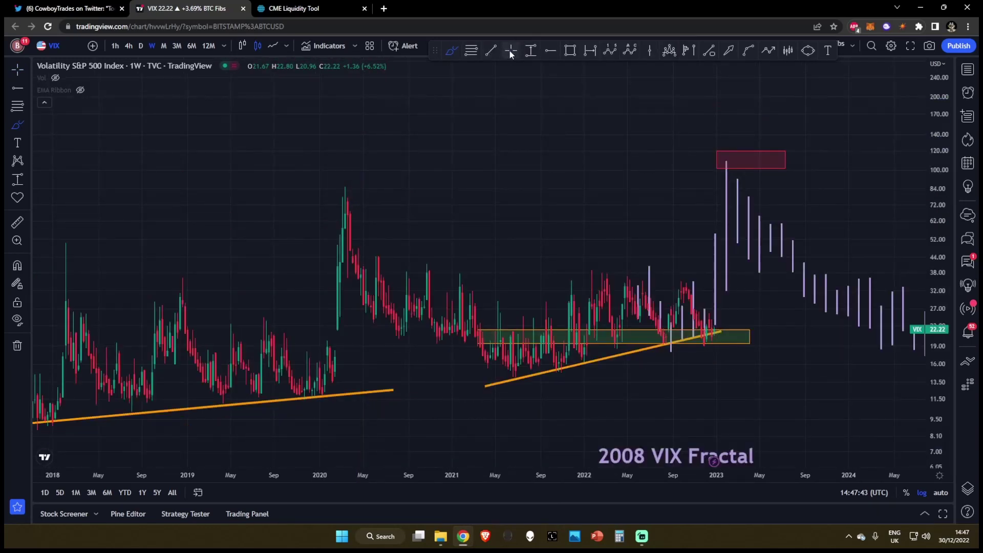
{"action": "left_click", "coordinate": [509, 52]}
Brush a stroke from the latest VIX candles up towards the red target box near 110, and undo the stroke.
{"action": "scroll", "coordinate": [596, 248], "scroll_direction": "up", "scroll_amount": 3}
{"action": "left_click_drag", "start_coordinate": [891, 180], "coordinate": [824, 192]}
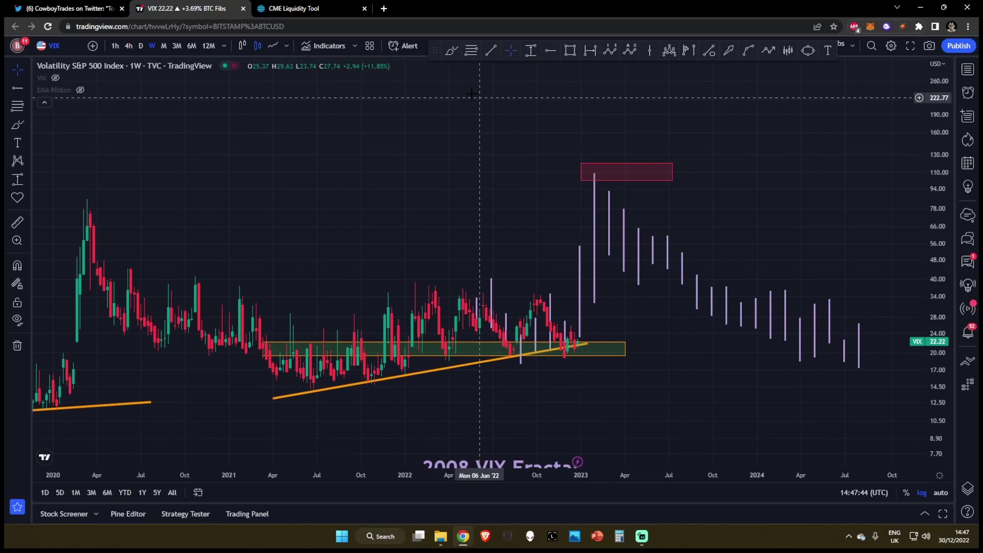
{"action": "left_click", "coordinate": [451, 52]}
{"action": "mouse_move", "coordinate": [574, 351]}
{"action": "left_mouse_down"}
{"action": "mouse_move", "coordinate": [607, 211]}
{"action": "mouse_move", "coordinate": [595, 177]}
{"action": "mouse_move", "coordinate": [608, 185]}
{"action": "left_mouse_up"}
{"action": "key", "text": "ctrl+z"}
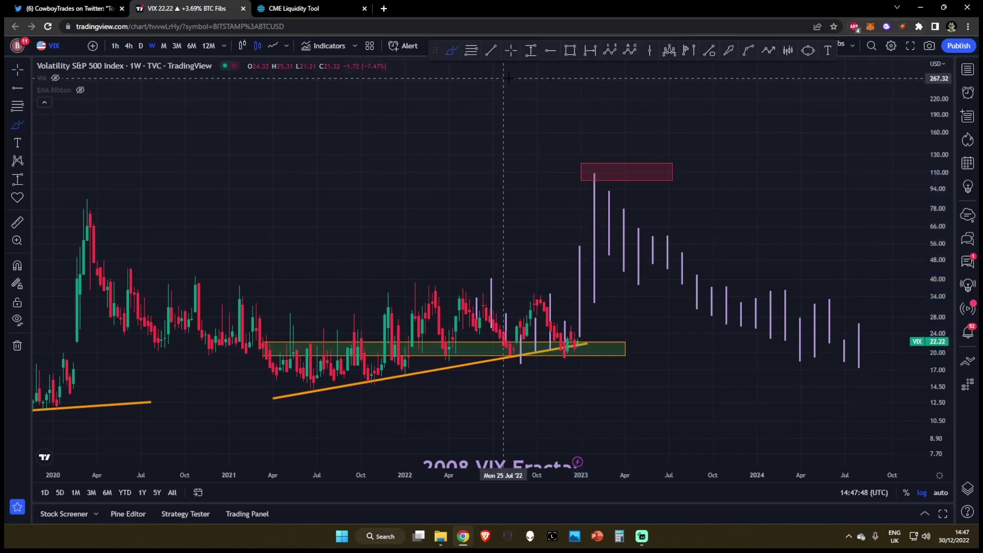
{"action": "left_click", "coordinate": [967, 70]}
{"action": "scroll", "coordinate": [911, 321], "scroll_direction": "down", "scroll_amount": 1}
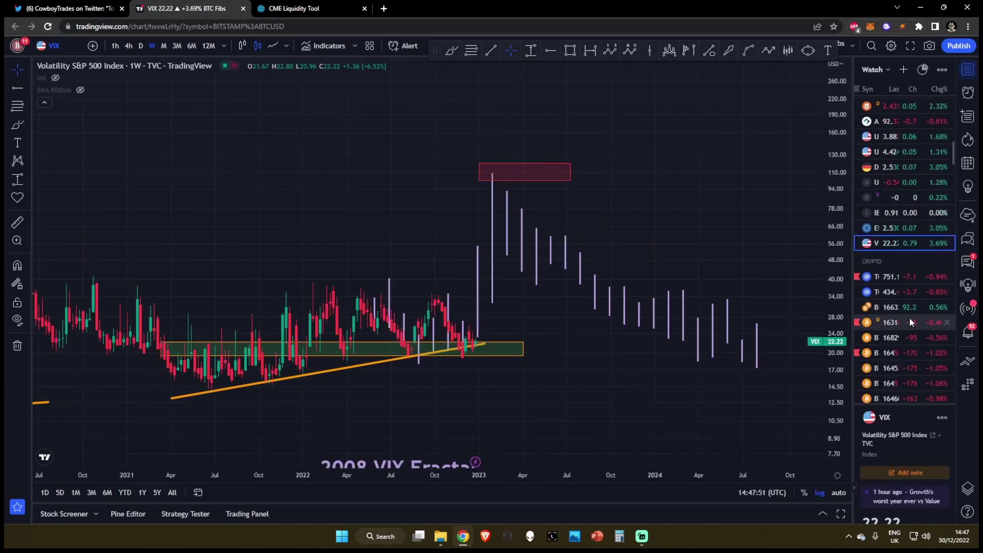
{"action": "scroll", "coordinate": [911, 322], "scroll_direction": "up", "scroll_amount": 2}
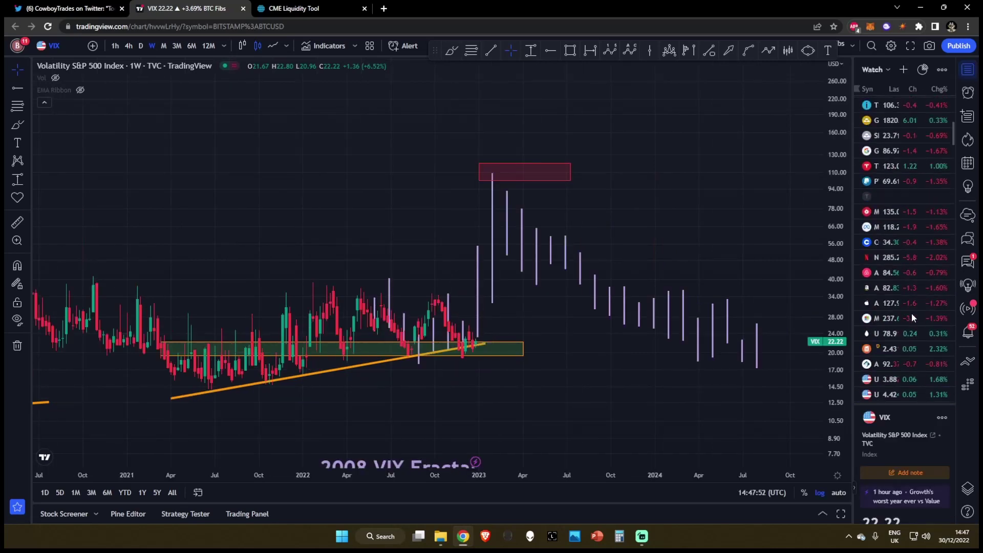
{"action": "left_click", "coordinate": [967, 70]}
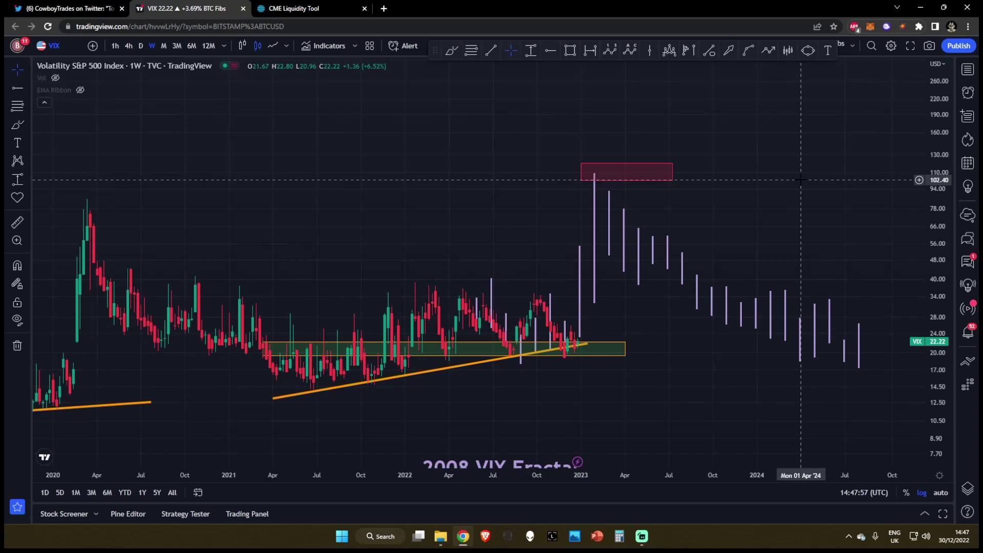
{"action": "left_click", "coordinate": [967, 70]}
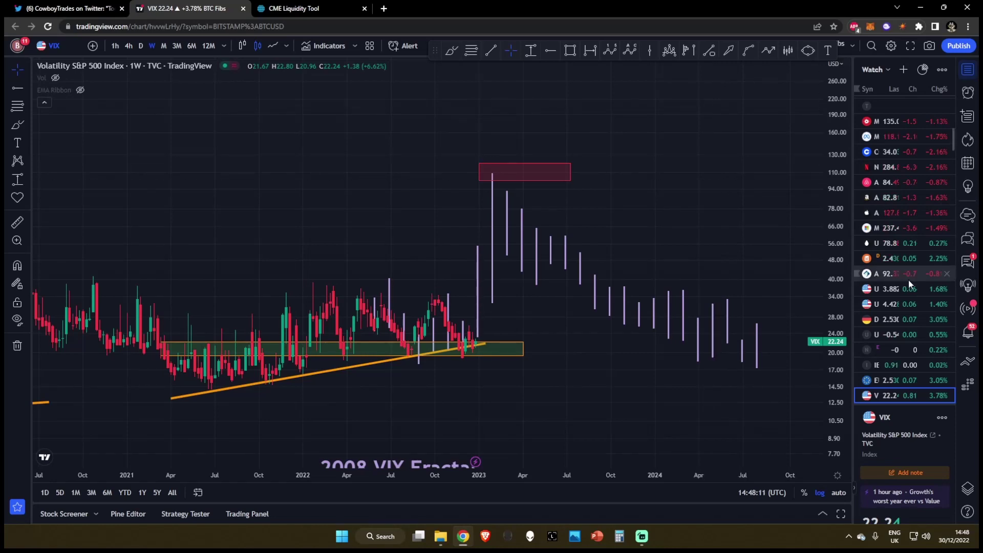
{"action": "scroll", "coordinate": [926, 298], "scroll_direction": "up", "scroll_amount": 10}
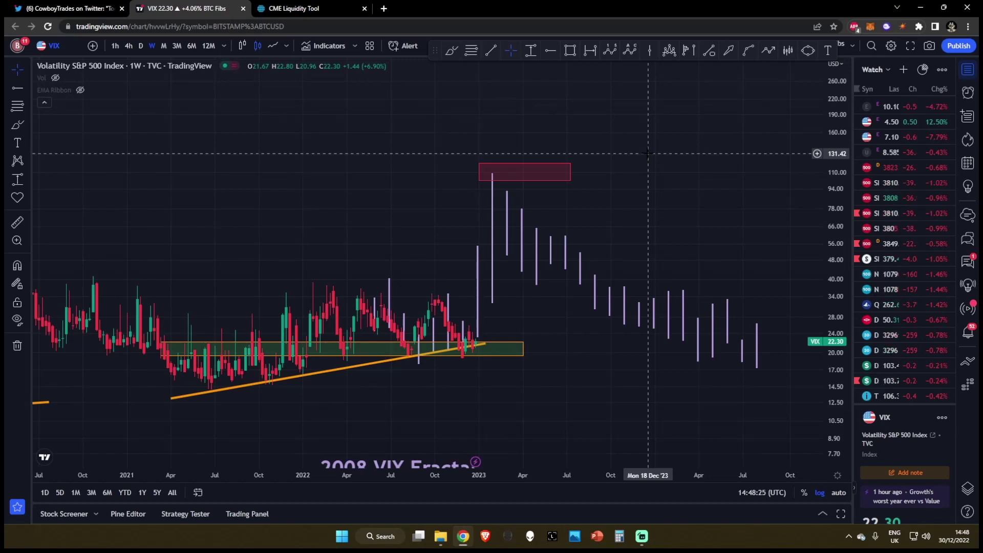
{"action": "scroll", "coordinate": [647, 153], "scroll_direction": "down", "scroll_amount": 2}
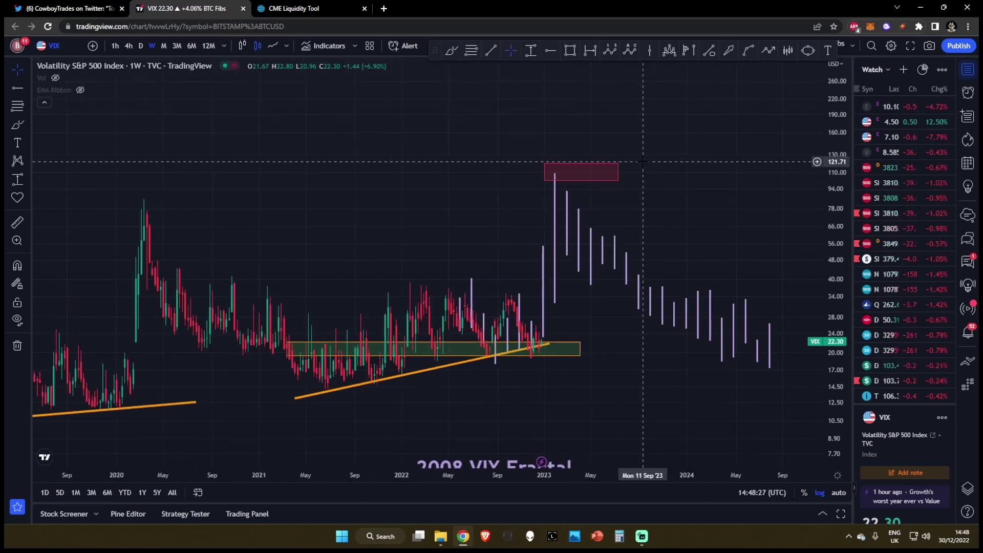
Switch to Twitter, which holds the tweet on 2022 year-to-date returns, and open the account's own profile page.
{"action": "left_click", "coordinate": [67, 8]}
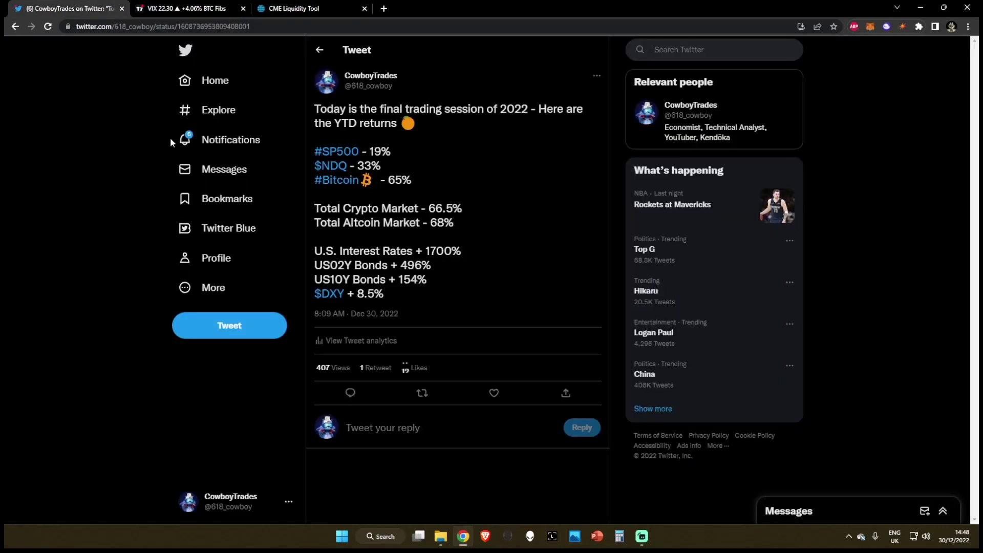
{"action": "left_click", "coordinate": [222, 267]}
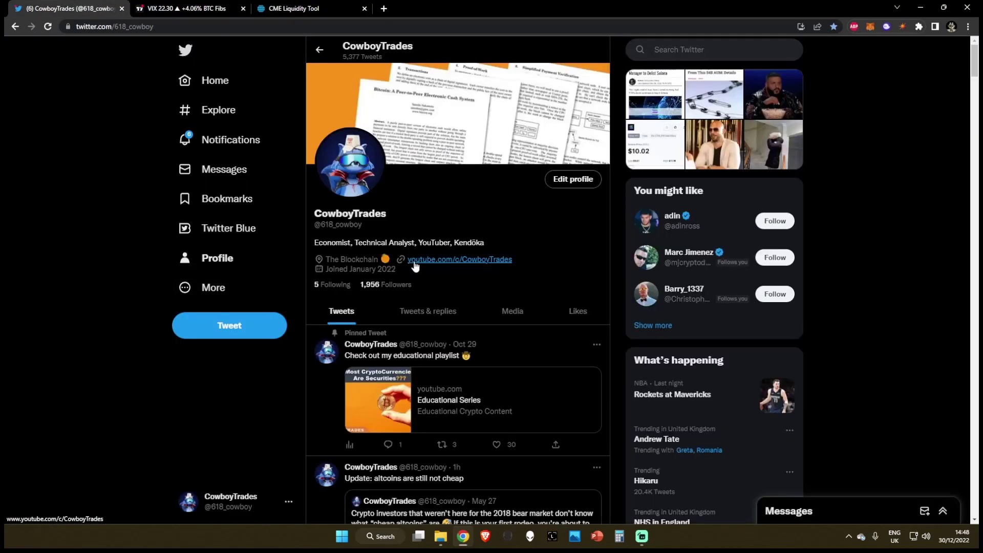
{"action": "left_click_drag", "start_coordinate": [384, 226], "coordinate": [387, 217]}
{"action": "double_click", "coordinate": [388, 217]}
{"action": "left_click", "coordinate": [402, 216]}
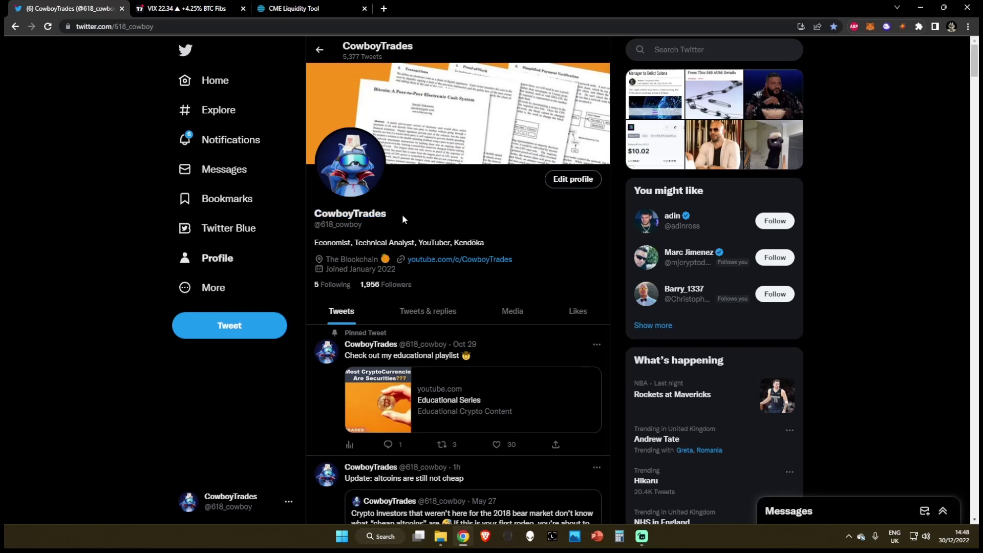
{"action": "triple_click", "coordinate": [371, 223]}
{"action": "left_click", "coordinate": [368, 222]}
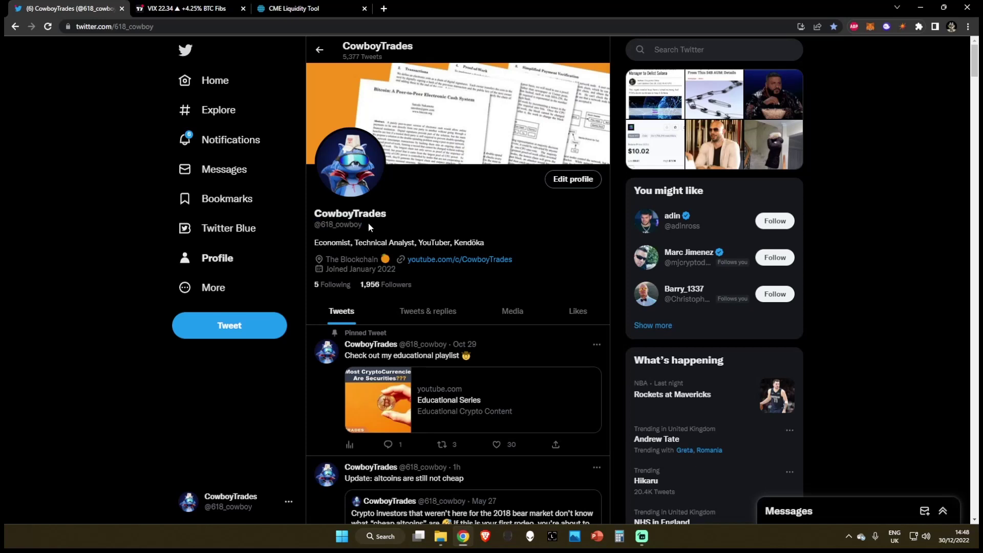